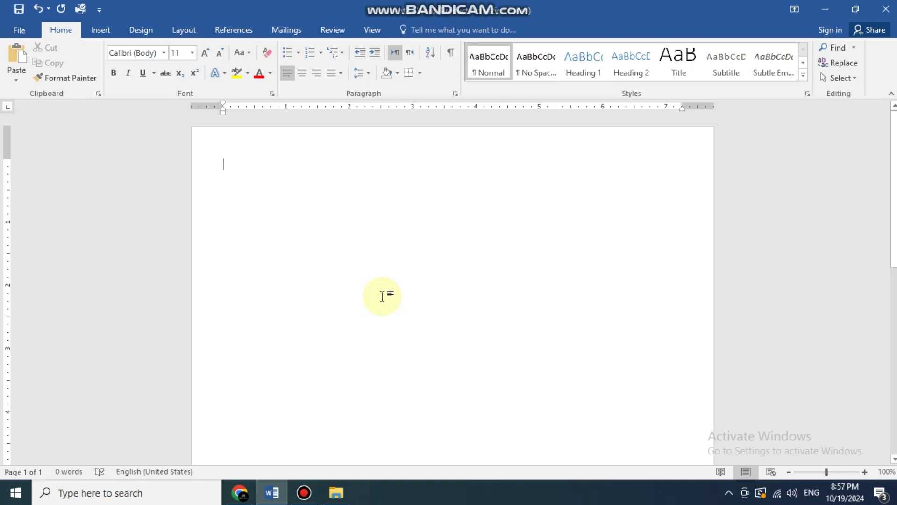
# Generate sample paragraphs with =rand() and delete all of them except the first paragraph.
pyautogui.write('=rand()')
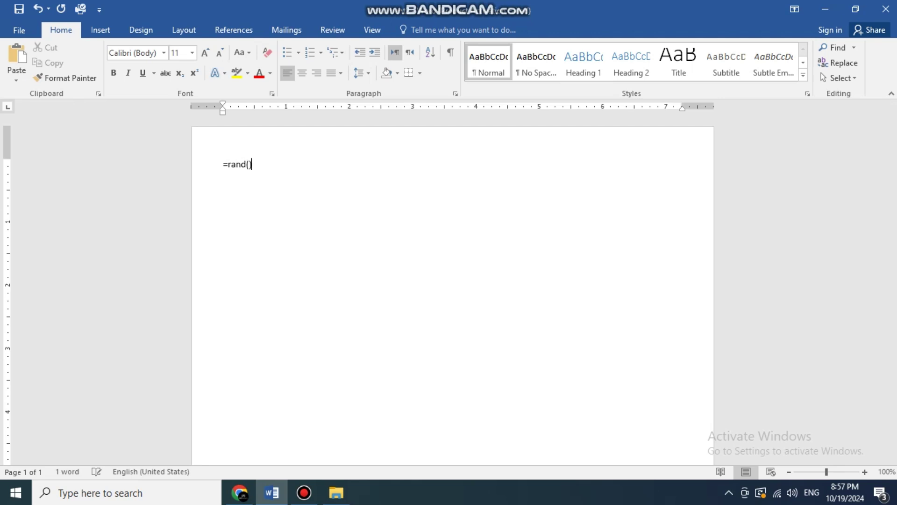
pyautogui.press('Return')
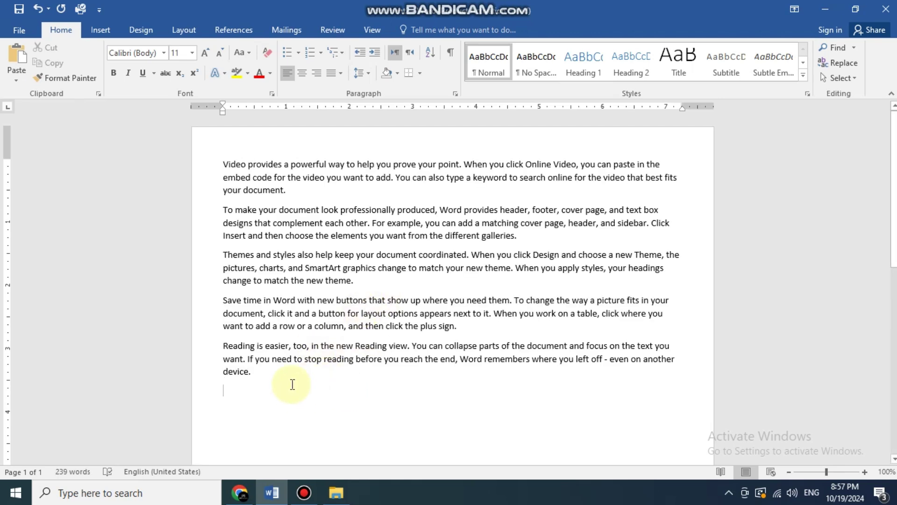
pyautogui.moveTo(283, 374); pyautogui.dragTo(226, 212)
pyautogui.press('BackSpace')
pyautogui.press('BackSpace')
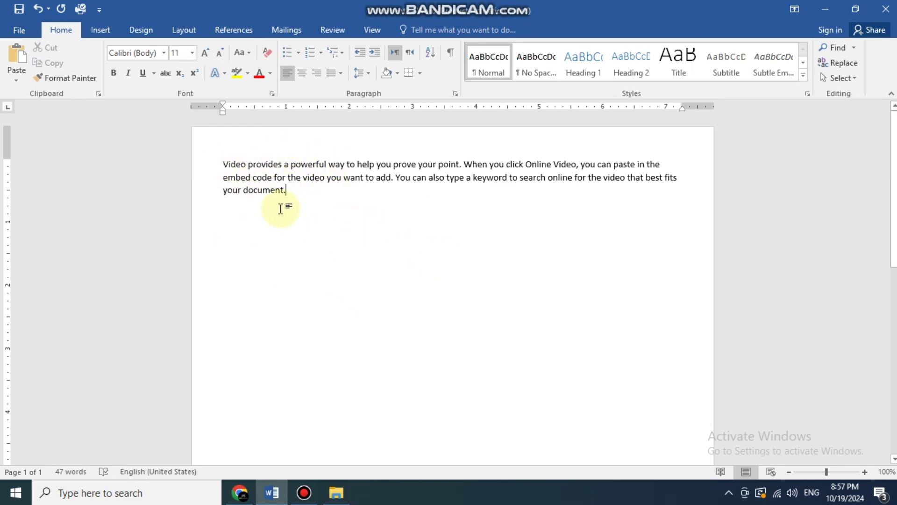
# Increase the whole paragraph's left indent in half-inch levels to 2 inches.
pyautogui.click(224, 164)
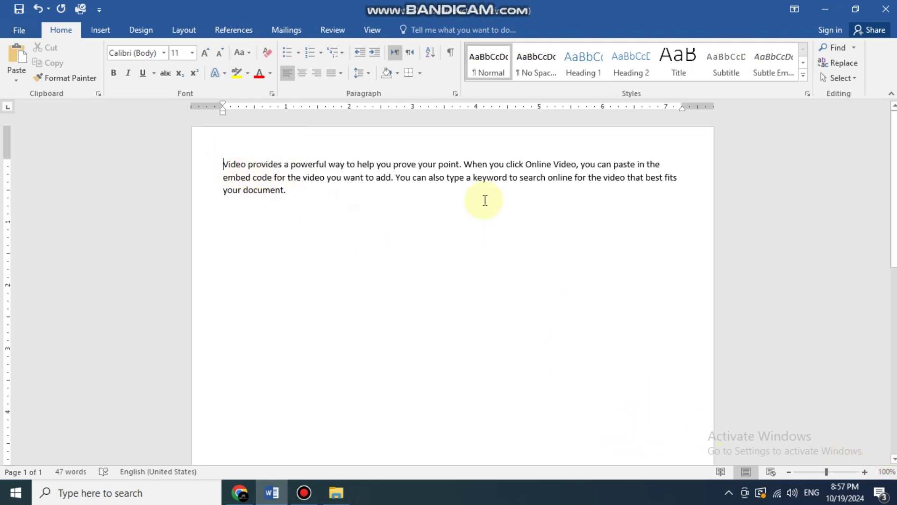
pyautogui.click(377, 52)
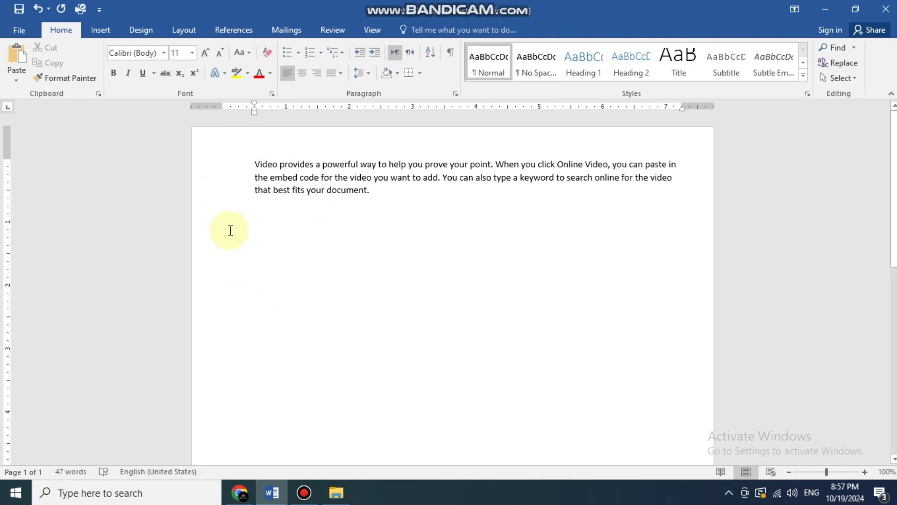
pyautogui.moveTo(376, 192); pyautogui.dragTo(245, 168)
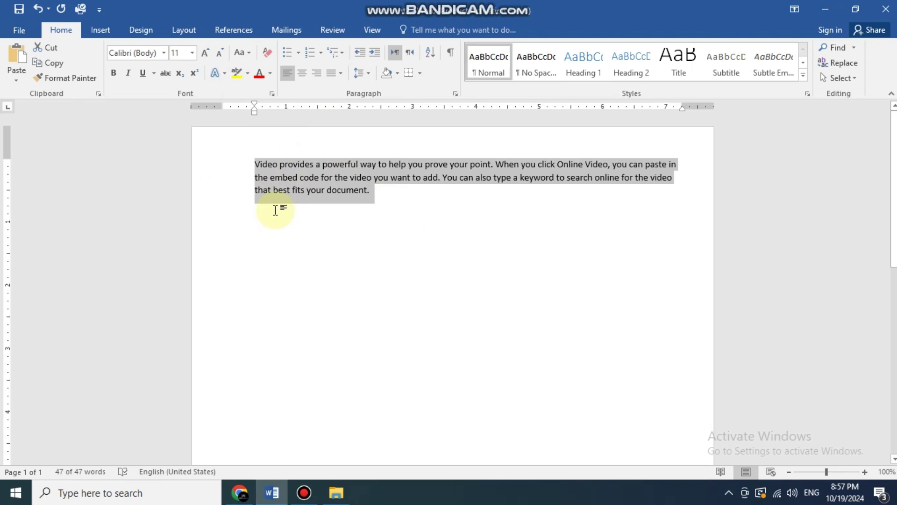
pyautogui.click(377, 56)
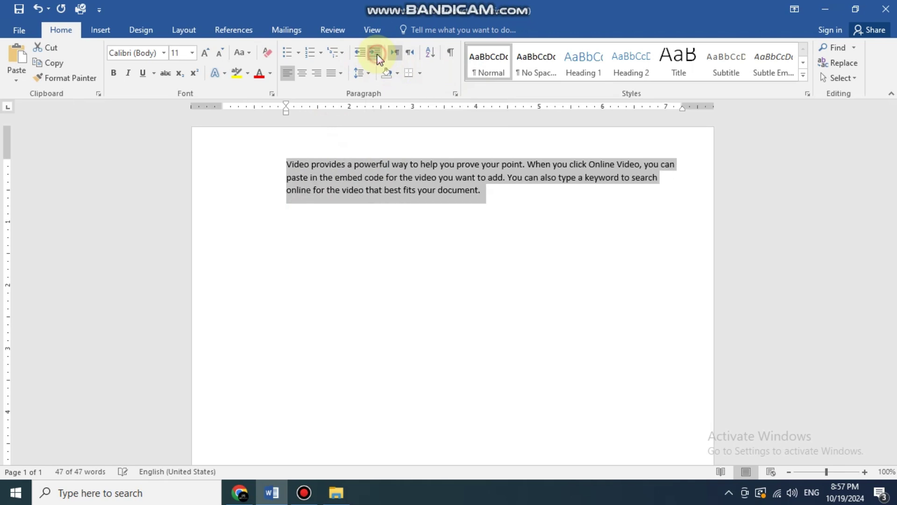
pyautogui.click(377, 55)
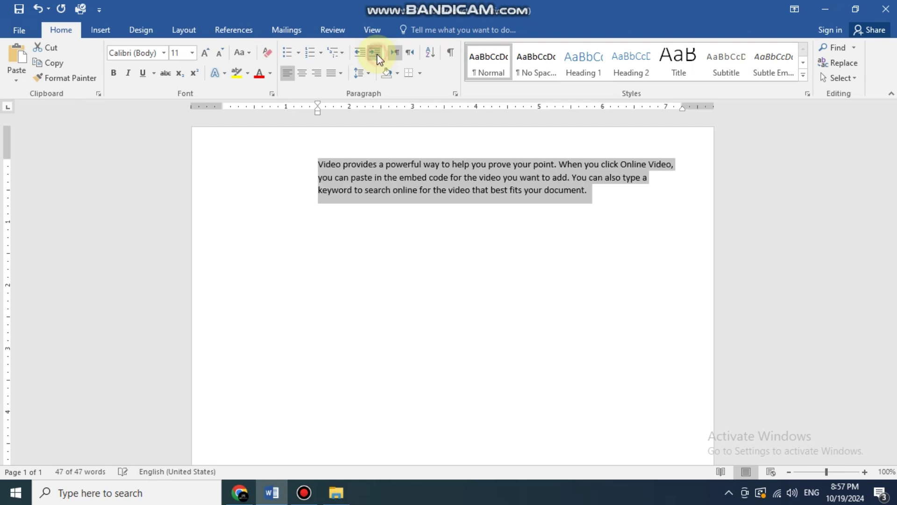
pyautogui.click(376, 56)
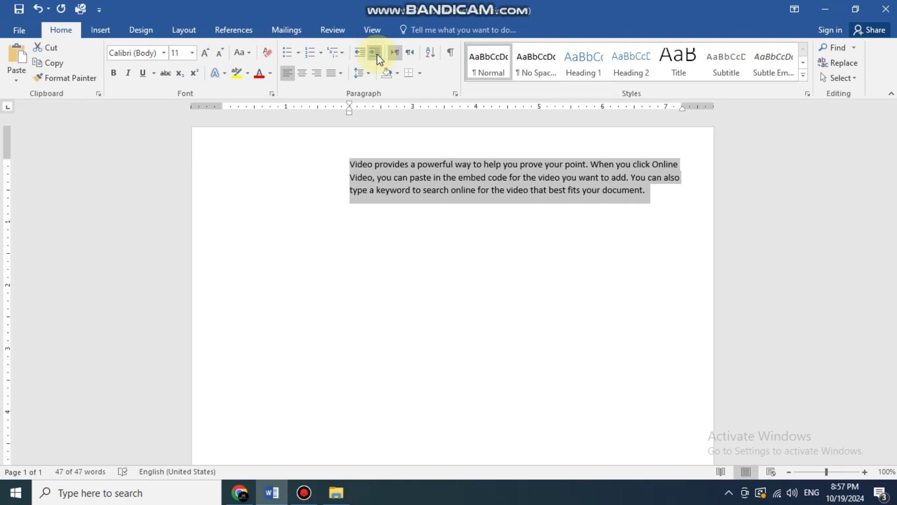
# Decrease the paragraph's left indent by one level and raise it again to 3 inches.
pyautogui.click(364, 53)
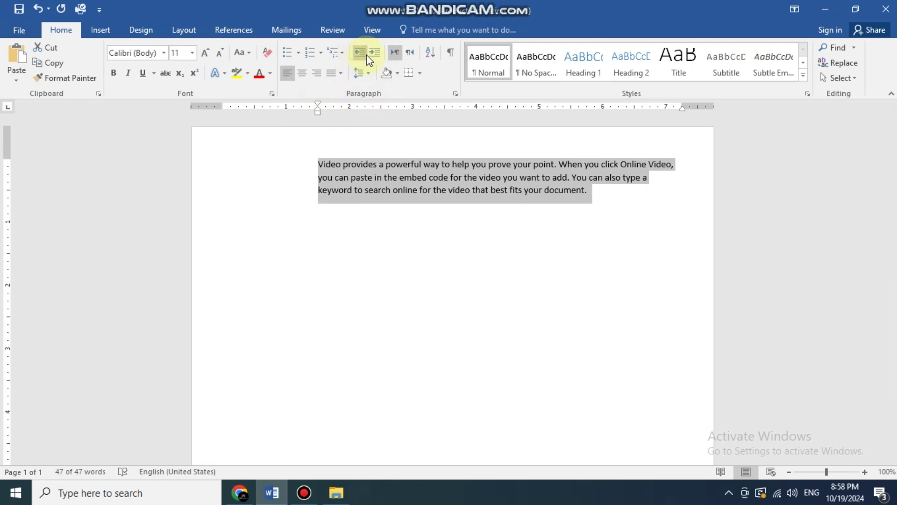
pyautogui.click(369, 54)
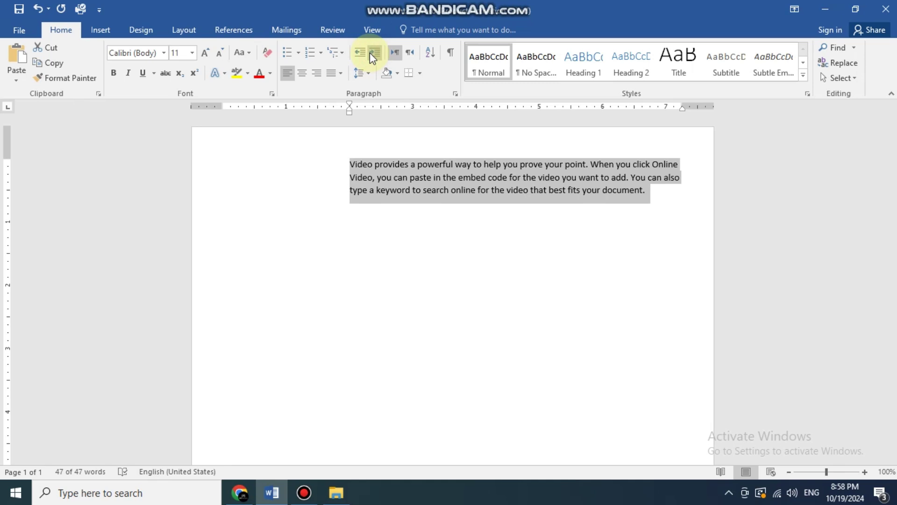
pyautogui.click(369, 53)
pyautogui.click(369, 52)
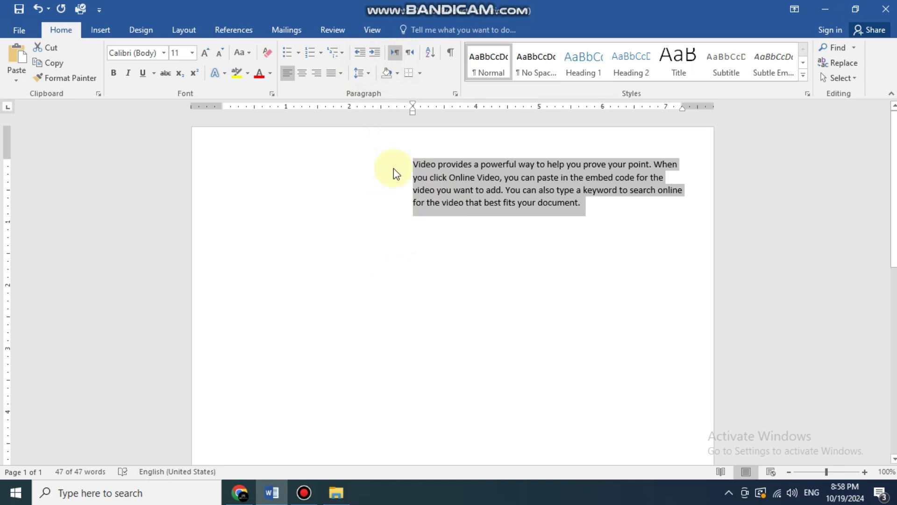
# Decrease the paragraph's left indent step by step to 0 inches and deselect the text.
pyautogui.click(358, 57)
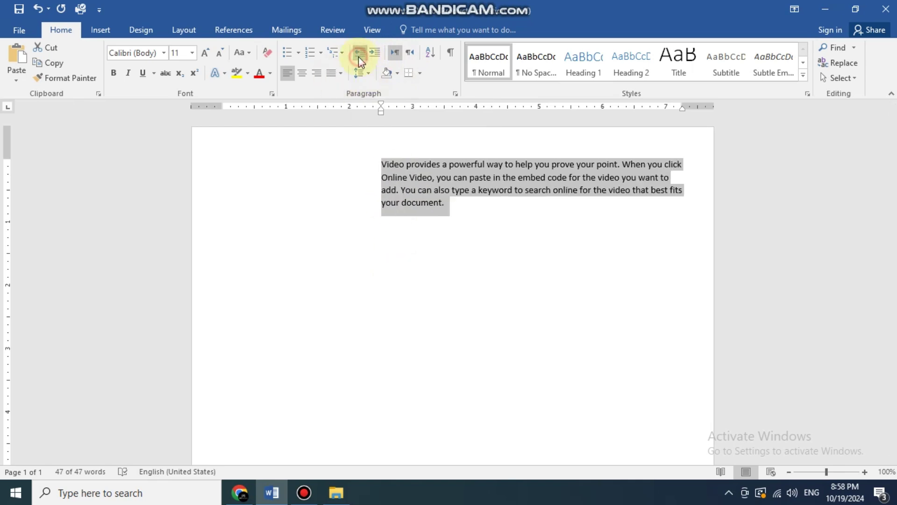
pyautogui.click(358, 57)
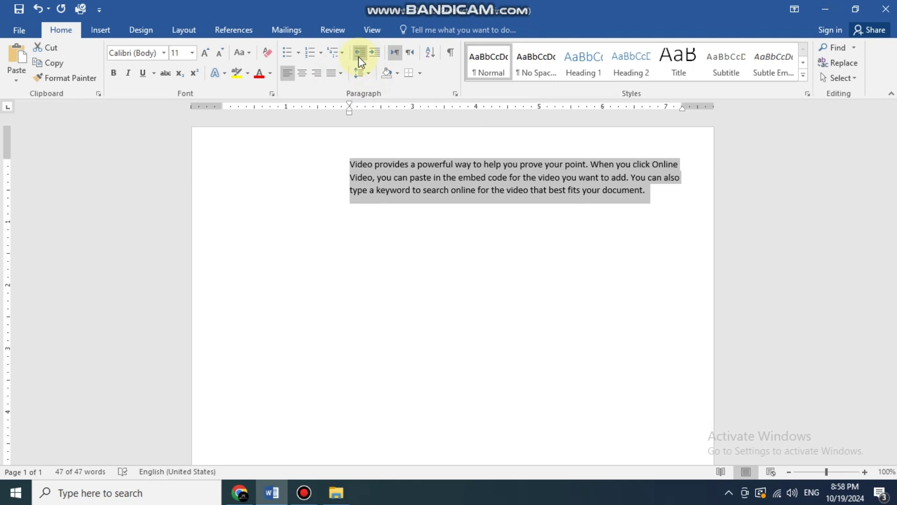
pyautogui.click(358, 57)
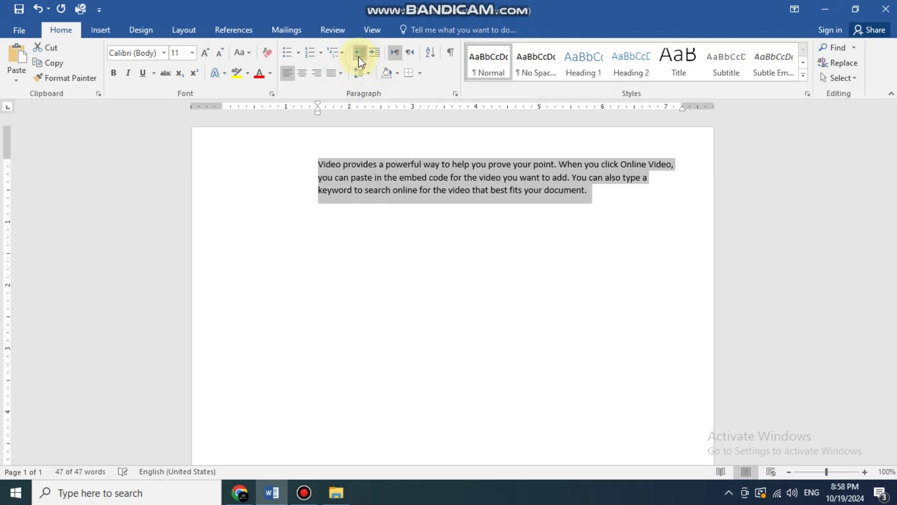
pyautogui.click(358, 57)
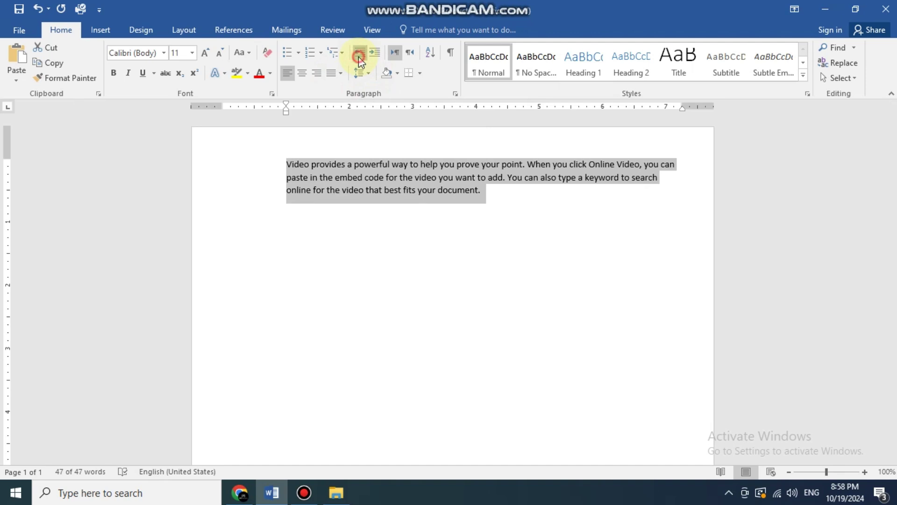
pyautogui.click(358, 57)
pyautogui.click(358, 57)
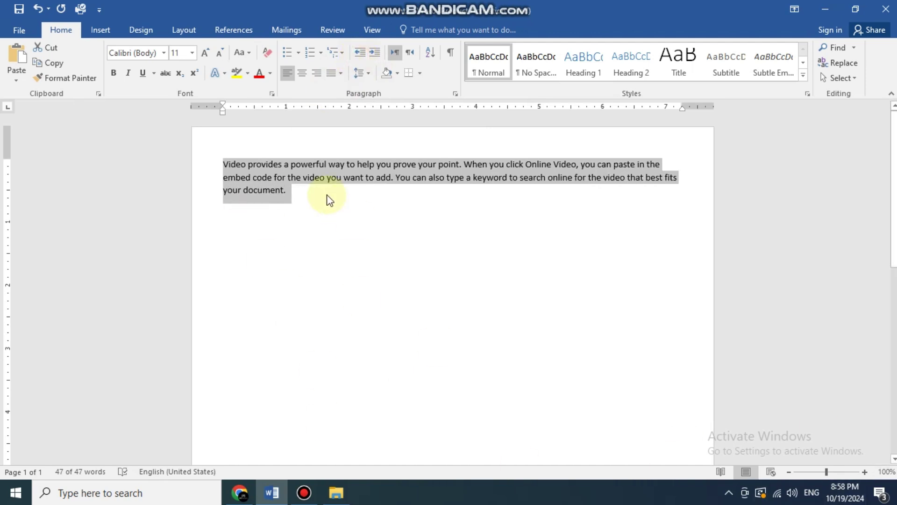
pyautogui.click(311, 192)
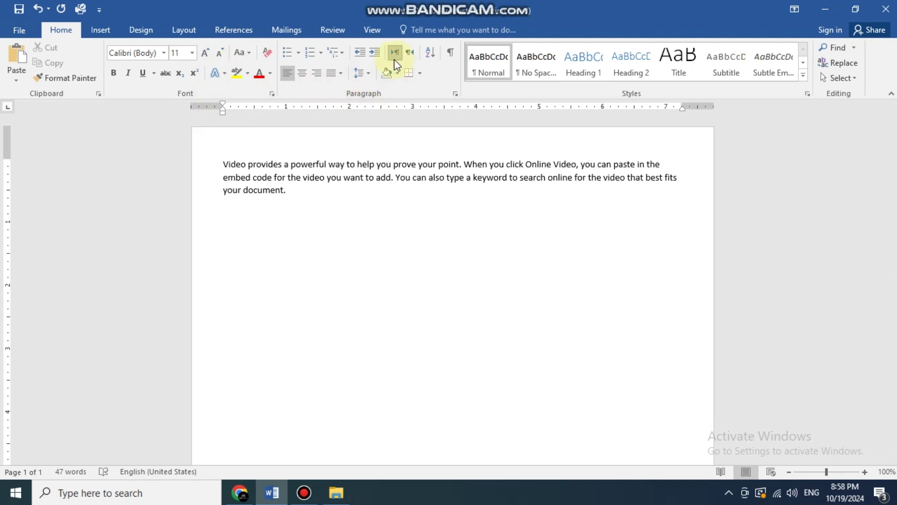
# Increase the paragraph's indent by one level and decrease it again, four times in a row.
pyautogui.click(375, 52)
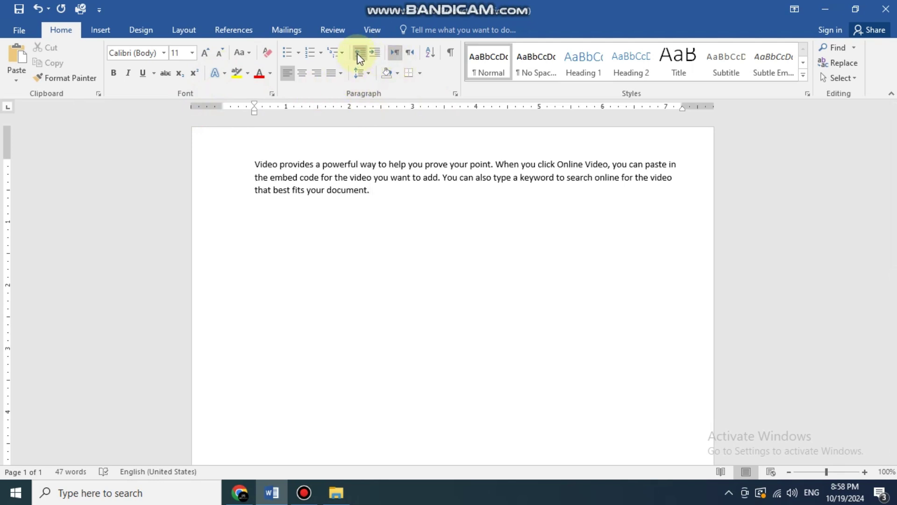
pyautogui.click(360, 52)
pyautogui.click(376, 53)
pyautogui.click(359, 52)
pyautogui.click(374, 53)
pyautogui.click(359, 53)
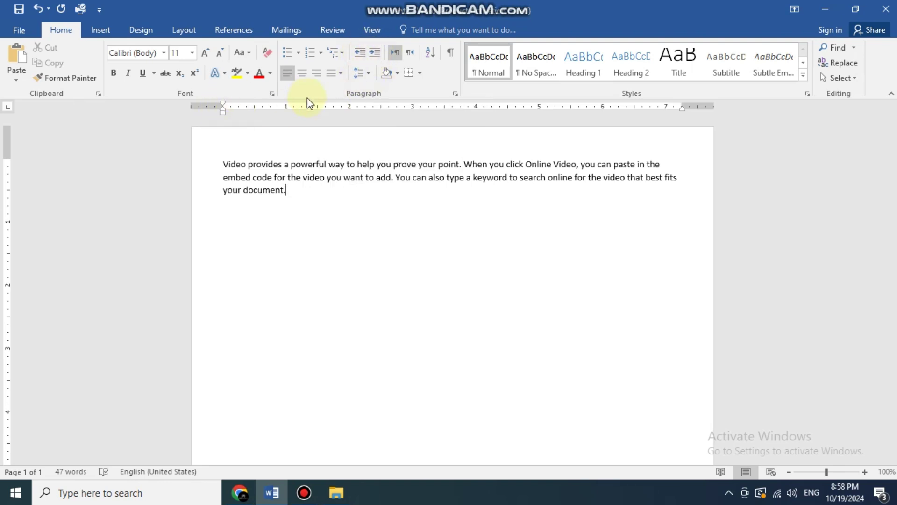
pyautogui.click(374, 53)
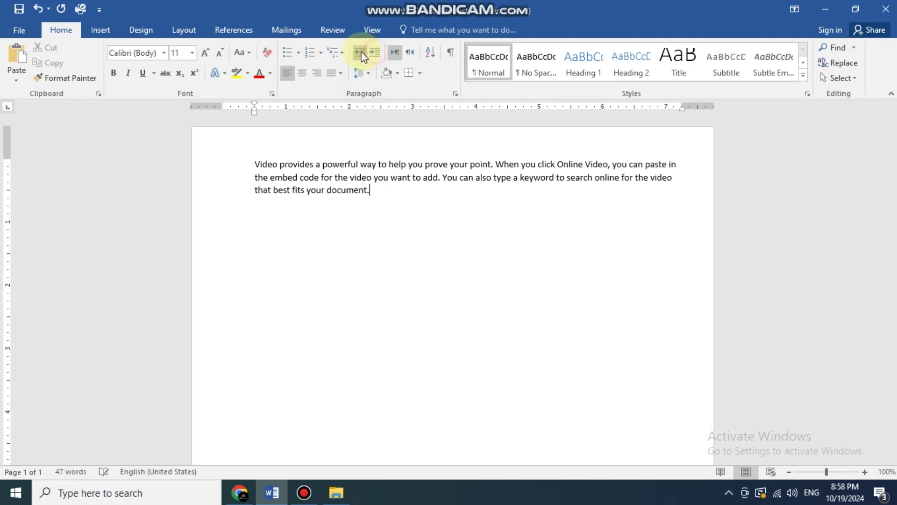
pyautogui.click(360, 53)
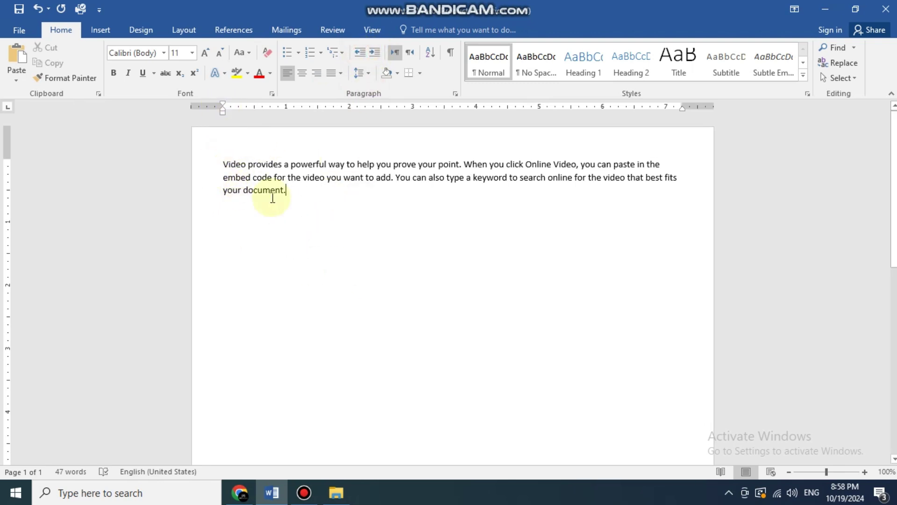
# Select the whole paragraph, increase its left indent by one level and remove that indent again.
pyautogui.click(292, 191)
pyautogui.moveTo(269, 192); pyautogui.dragTo(229, 163)
pyautogui.click(374, 53)
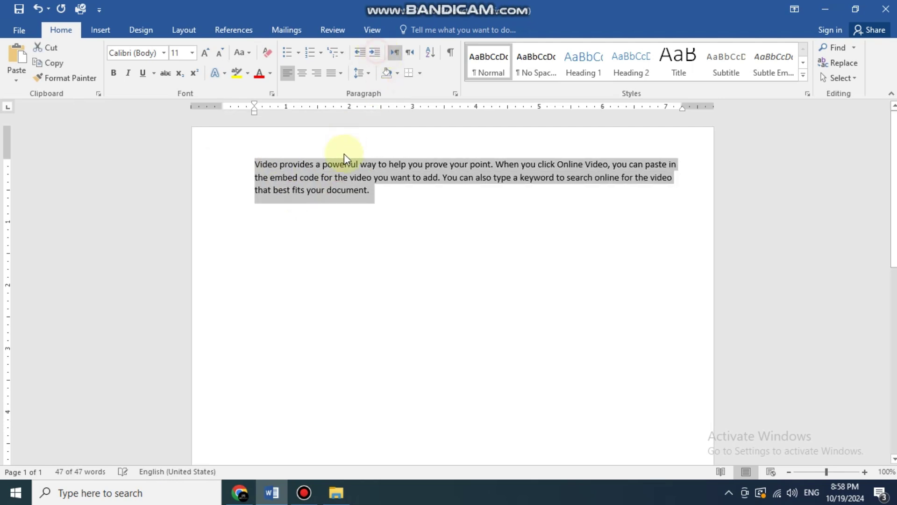
pyautogui.click(360, 53)
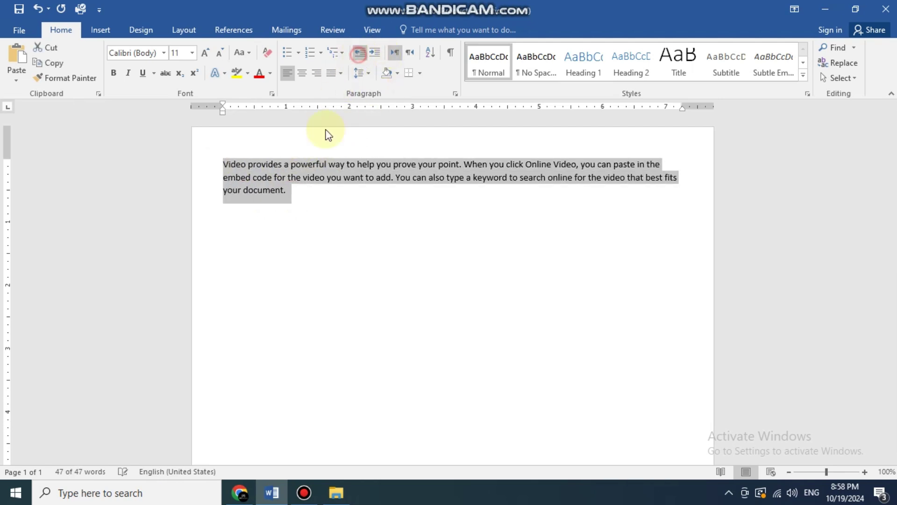
# Give the paragraph a first-line indent of 0.5 inch, keeping its other lines at the left margin.
pyautogui.click(241, 166)
pyautogui.moveTo(224, 166); pyautogui.dragTo(392, 165)
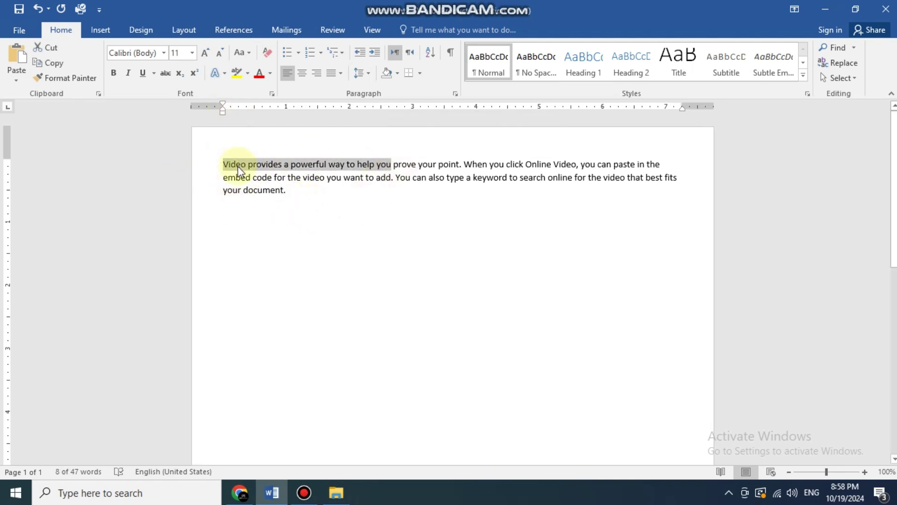
pyautogui.click(280, 190)
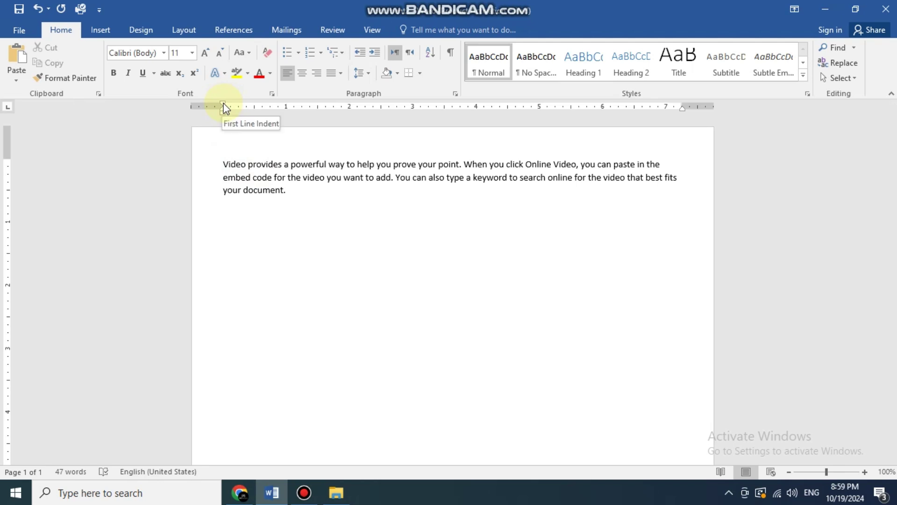
pyautogui.moveTo(224, 105); pyautogui.dragTo(254, 105)
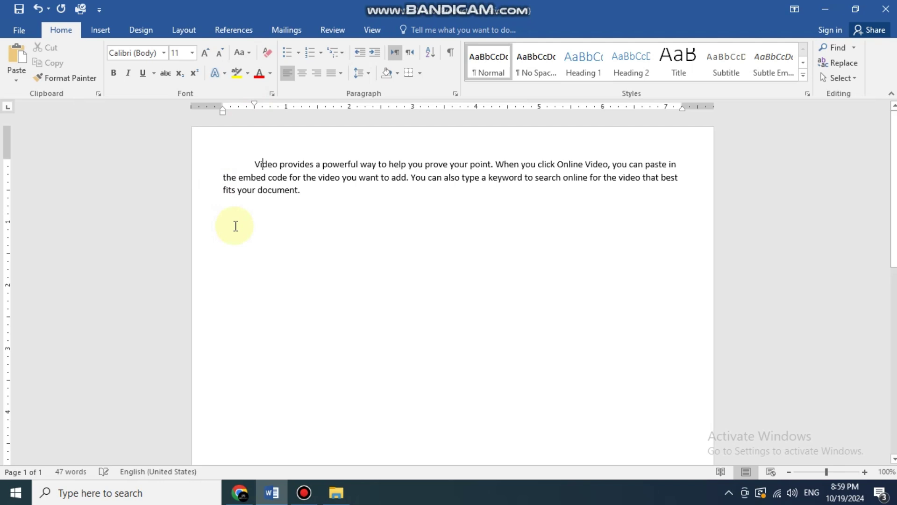
pyautogui.click(310, 195)
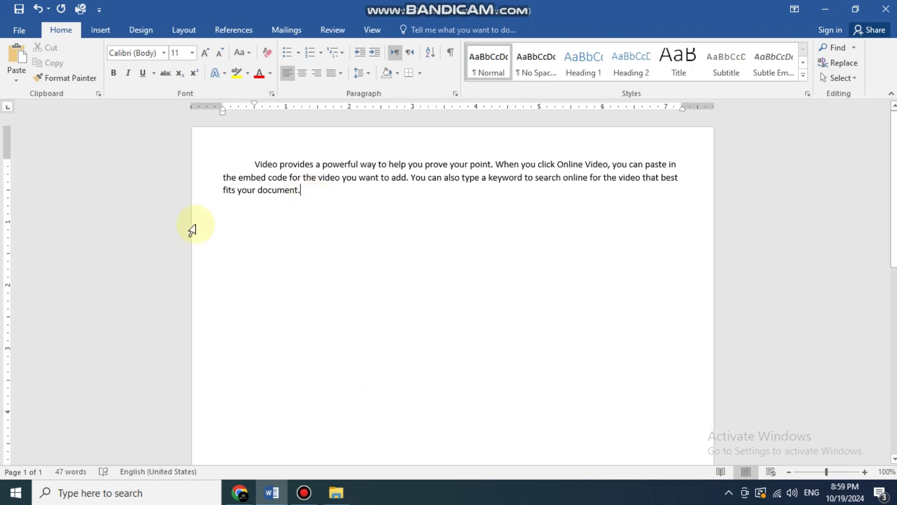
pyautogui.moveTo(222, 110)
pyautogui.mouseDown()
pyautogui.moveTo(249, 113)
pyautogui.moveTo(222, 116)
pyautogui.mouseUp()
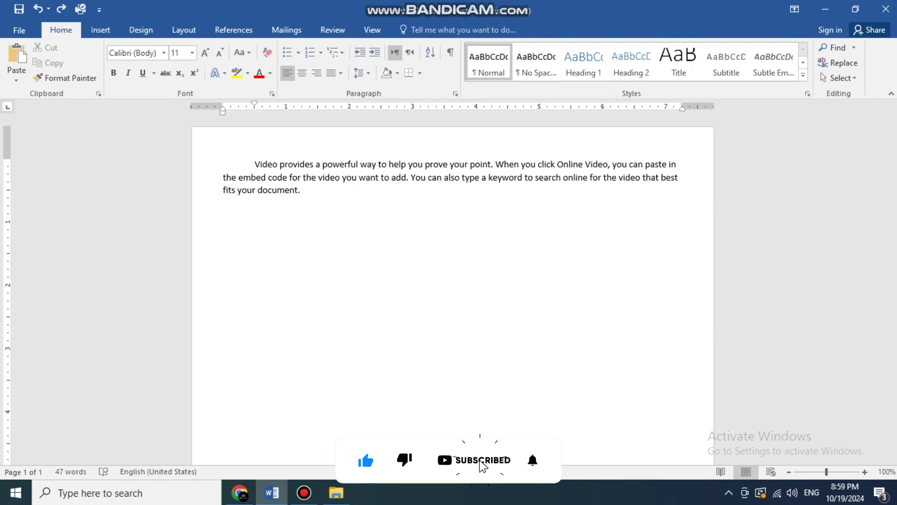
# Start a new line below the indented paragraph and paste a copy of the paragraph there.
pyautogui.click(312, 198)
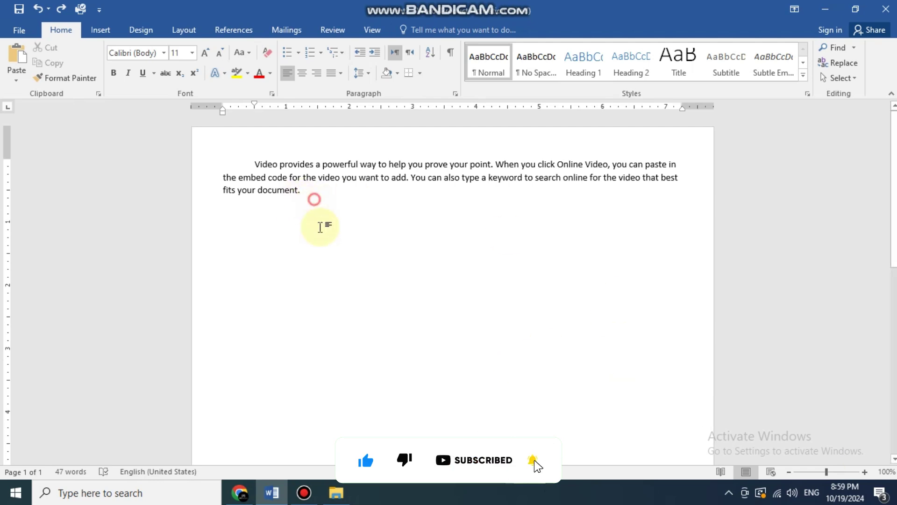
pyautogui.press('Return')
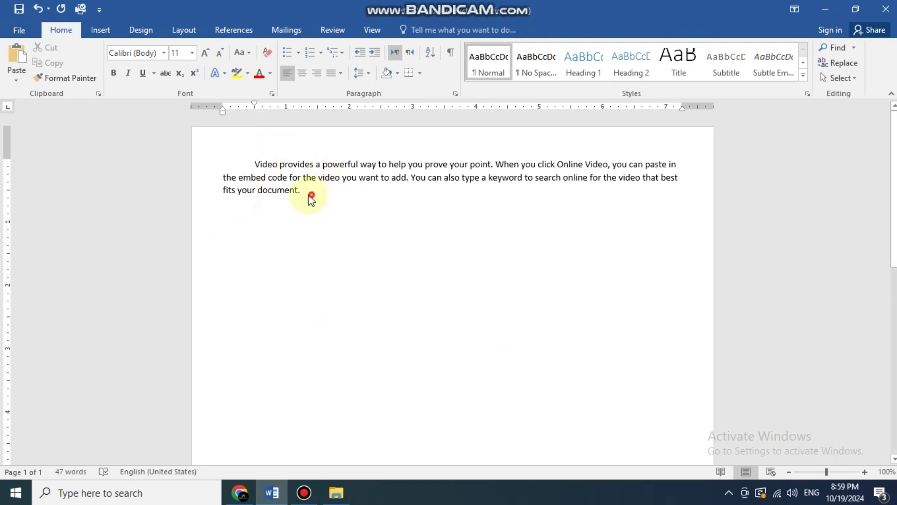
pyautogui.moveTo(310, 195); pyautogui.dragTo(248, 166)
pyautogui.hotkey('ctrl', 'c')
pyautogui.click(270, 219)
pyautogui.hotkey('ctrl', 'v')
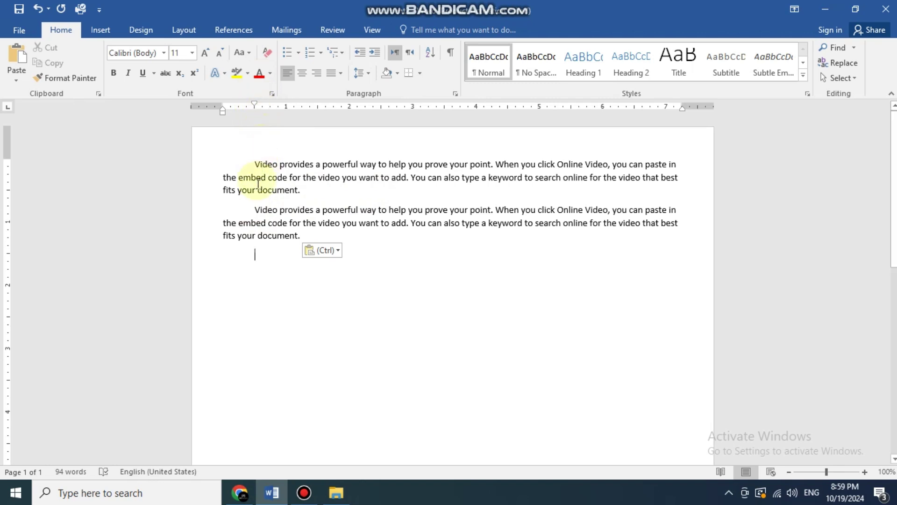
# Start a new empty paragraph after the end of the second paragraph.
pyautogui.doubleClick(255, 211)
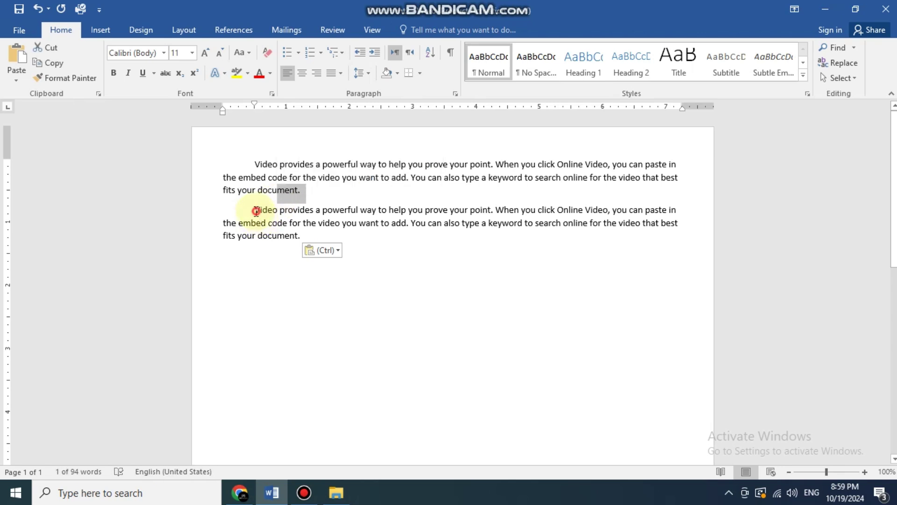
pyautogui.click(255, 209)
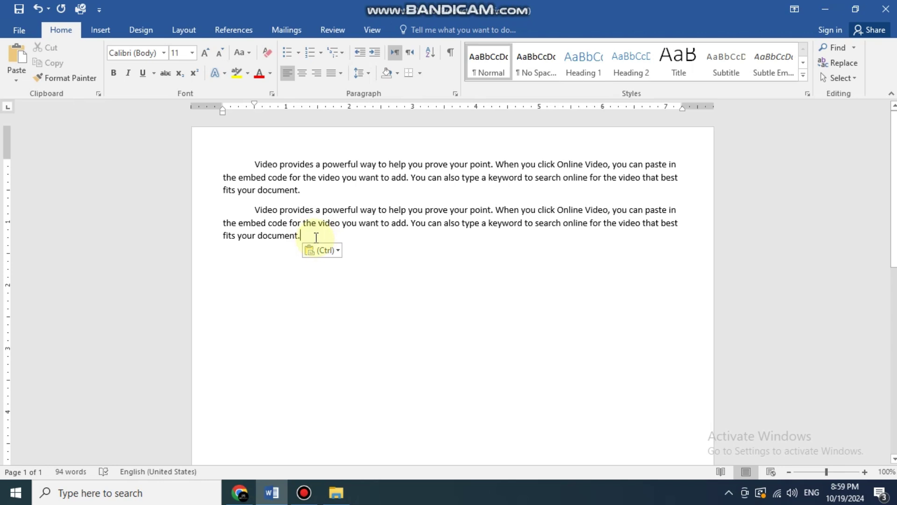
pyautogui.press('Return')
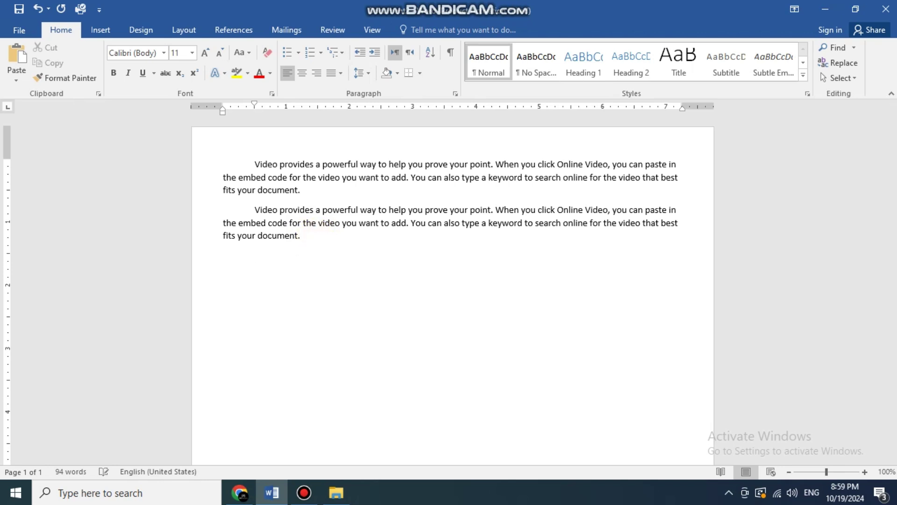
# Fill the new third paragraph with random filler letters, starting with "Gjhdfgdgfsd sdysdg sdfhfgsdf", until the text wraps onto a second line.
pyautogui.write('Gjhdfgdgfsd sdysdg sdfhfgsdf sdf dgfuysdgfgdfjg')
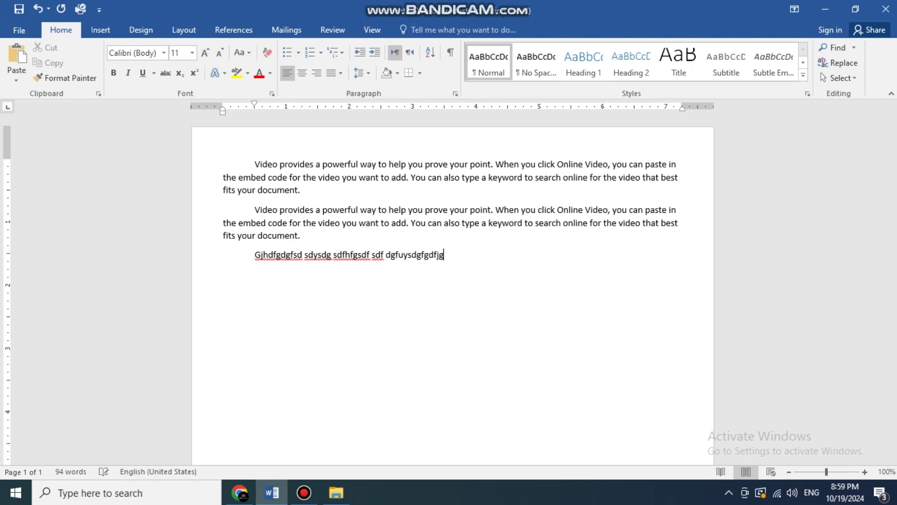
pyautogui.write('djfgjhsdgfjdjfgdgjdgdgdgdgcgdgdgdgdgdgdgdgdgg')
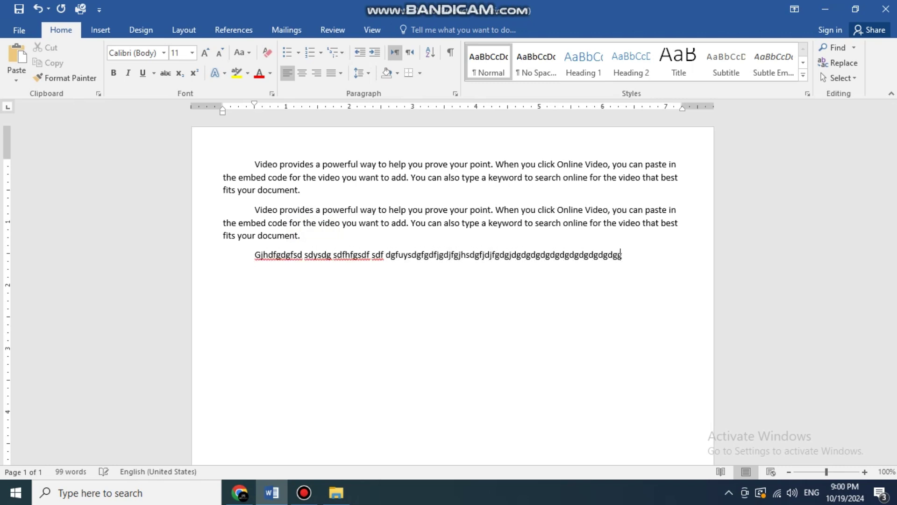
pyautogui.write('fgdghdgfdggfdg')
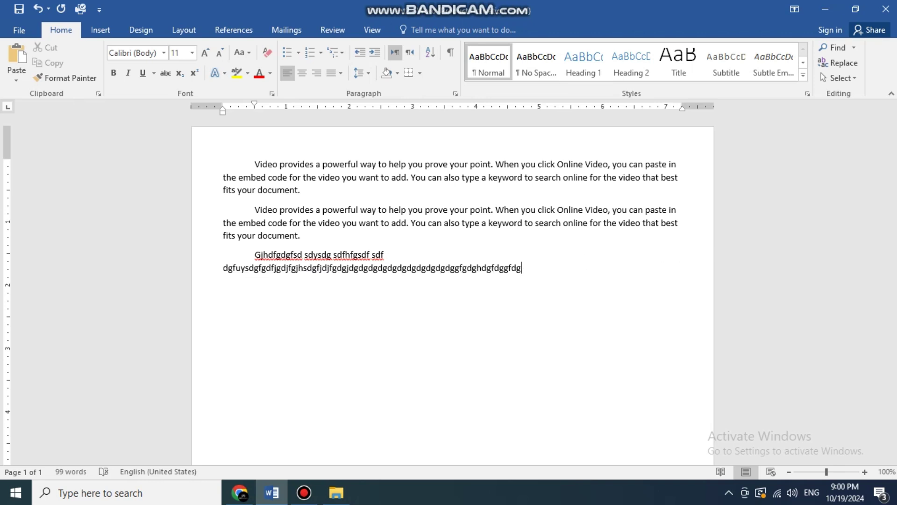
pyautogui.press('BackSpace')
pyautogui.press('BackSpace')
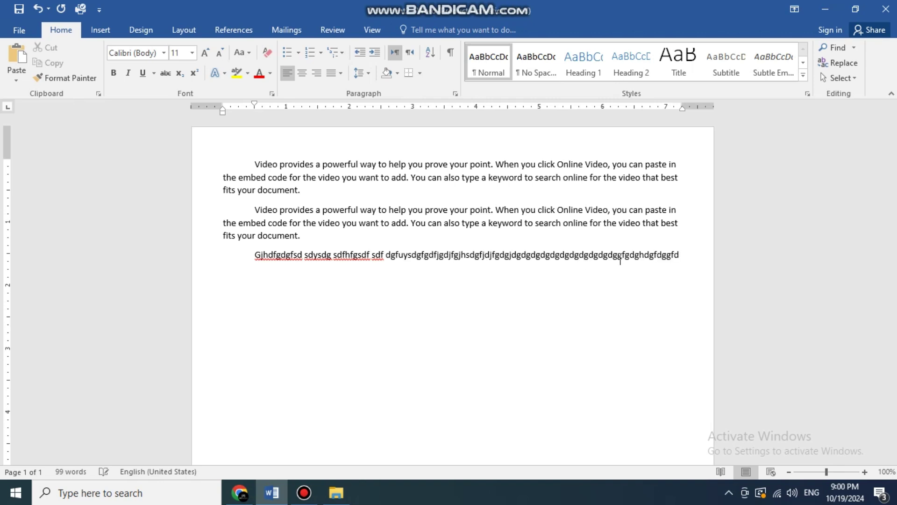
pyautogui.write('gdf')
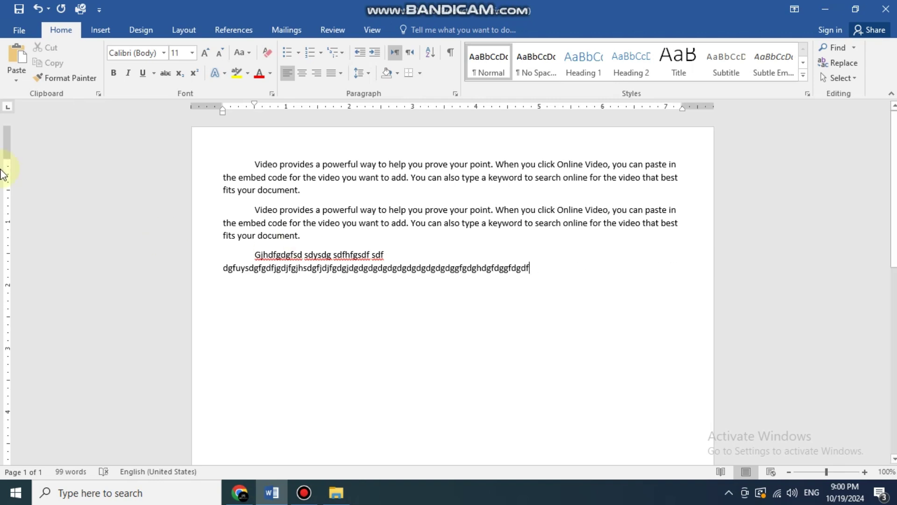
# Delete the filler paragraph together with the last line of the second paragraph, leaving only that line's first letter.
pyautogui.moveTo(313, 237); pyautogui.dragTo(224, 223)
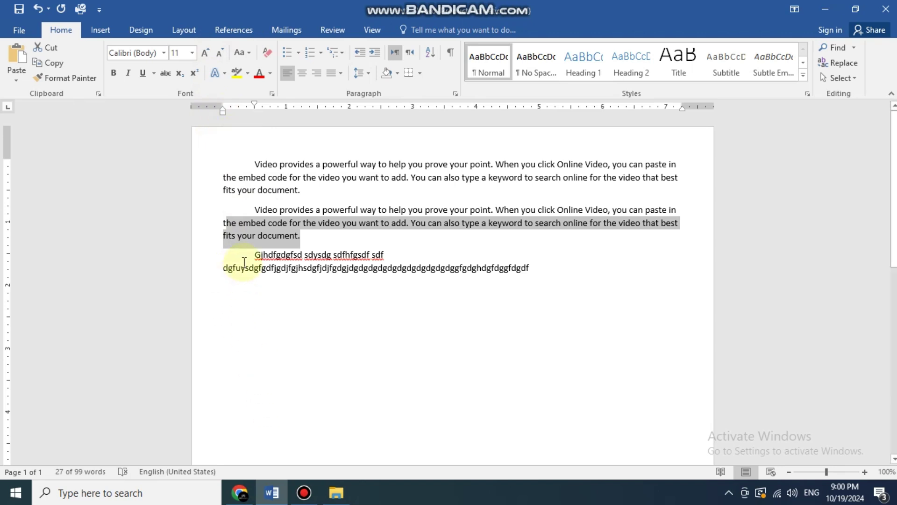
pyautogui.press('Escape')
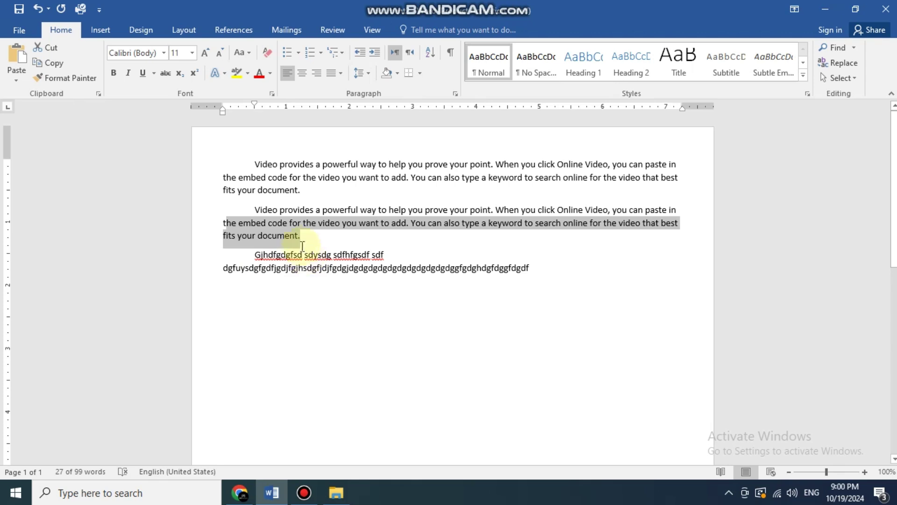
pyautogui.moveTo(538, 269); pyautogui.dragTo(228, 237)
pyautogui.press('Delete')
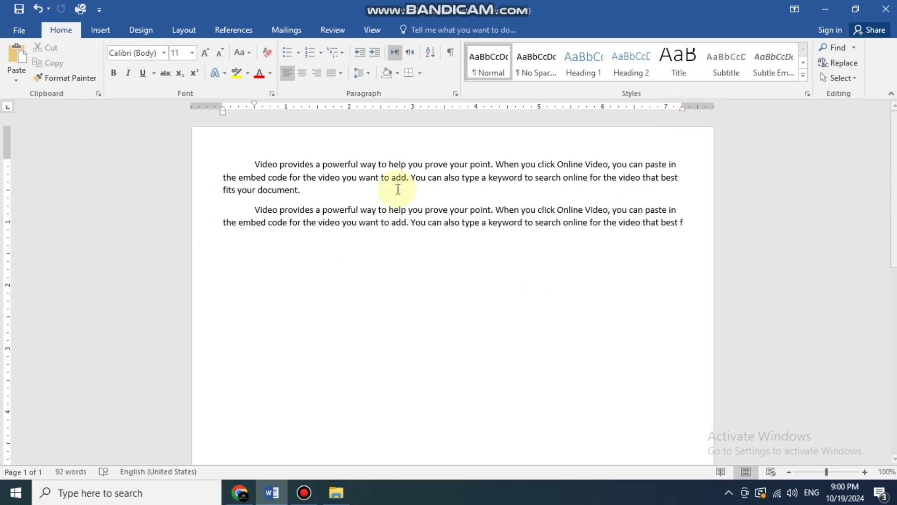
# Justify both paragraphs and move their first-line indent back to the left margin.
pyautogui.moveTo(701, 228); pyautogui.dragTo(223, 163)
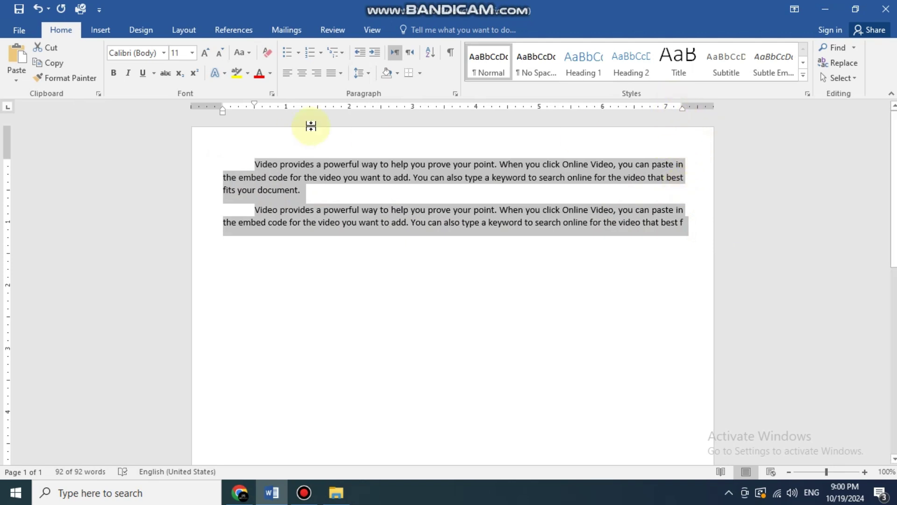
pyautogui.moveTo(257, 107); pyautogui.dragTo(222, 107)
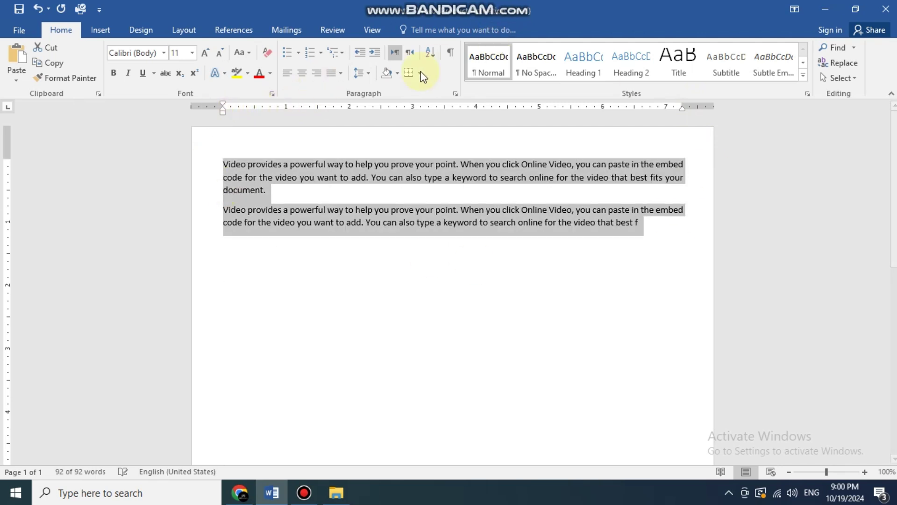
# Move the second paragraph's right indent in to about 6.5 inches on the ruler and insert filler letters after "paste".
pyautogui.click(634, 199)
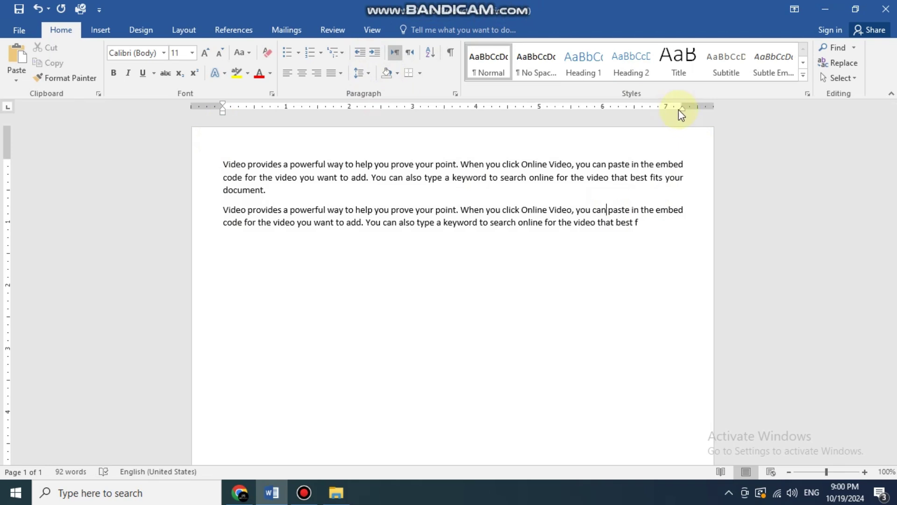
pyautogui.moveTo(683, 109)
pyautogui.mouseDown()
pyautogui.moveTo(631, 112)
pyautogui.moveTo(637, 119)
pyautogui.mouseUp()
pyautogui.click(637, 210)
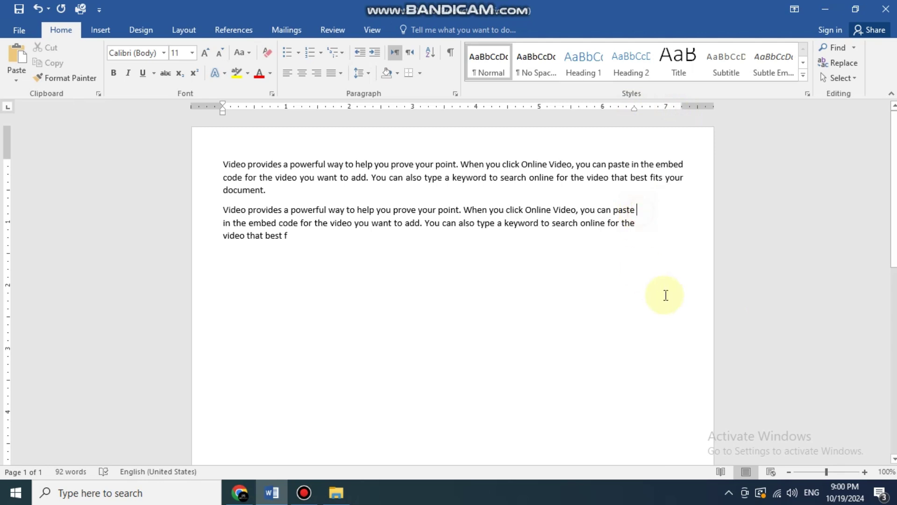
pyautogui.write('djfgdfgdg')
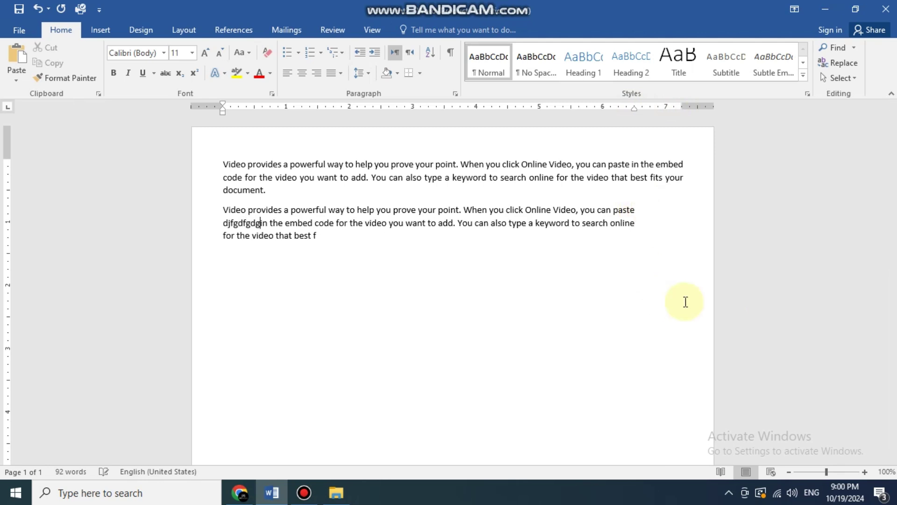
pyautogui.moveTo(638, 211); pyautogui.dragTo(635, 210)
pyautogui.write('dfdfhgdfgdgjf')
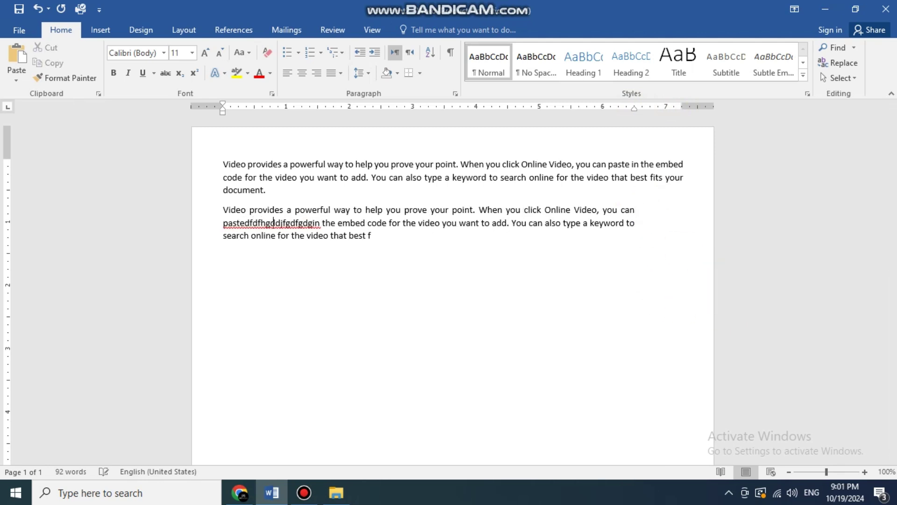
pyautogui.write('gdfg')
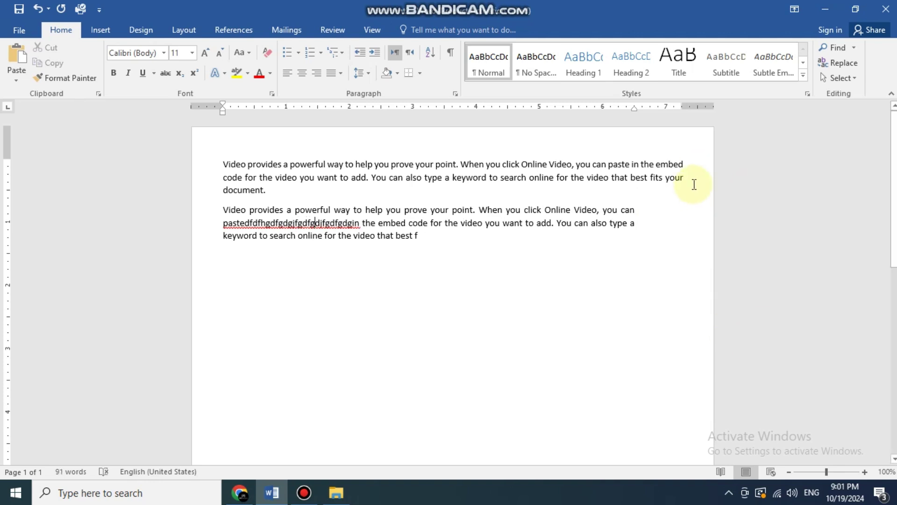
# Give the first paragraph a right indent of 0.77 inch and insert filler letters before "video that best fits".
pyautogui.moveTo(292, 194); pyautogui.dragTo(224, 167)
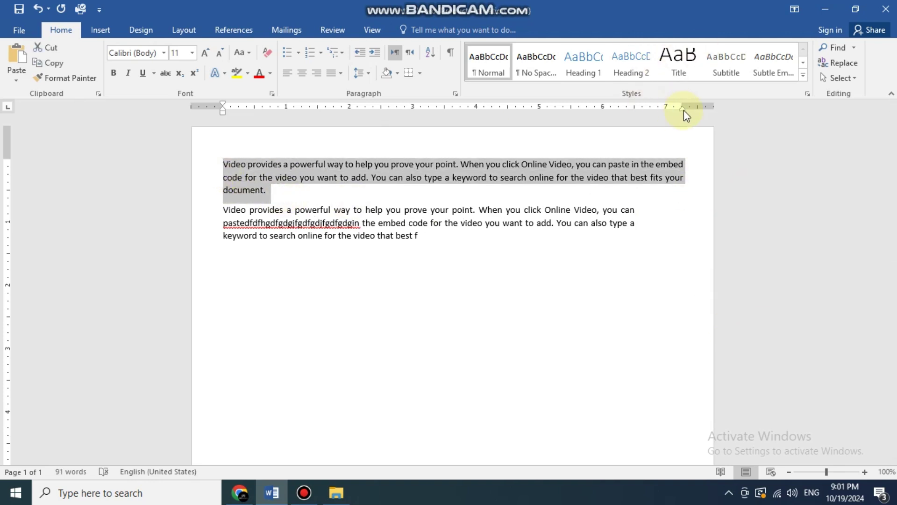
pyautogui.moveTo(683, 110); pyautogui.dragTo(634, 109)
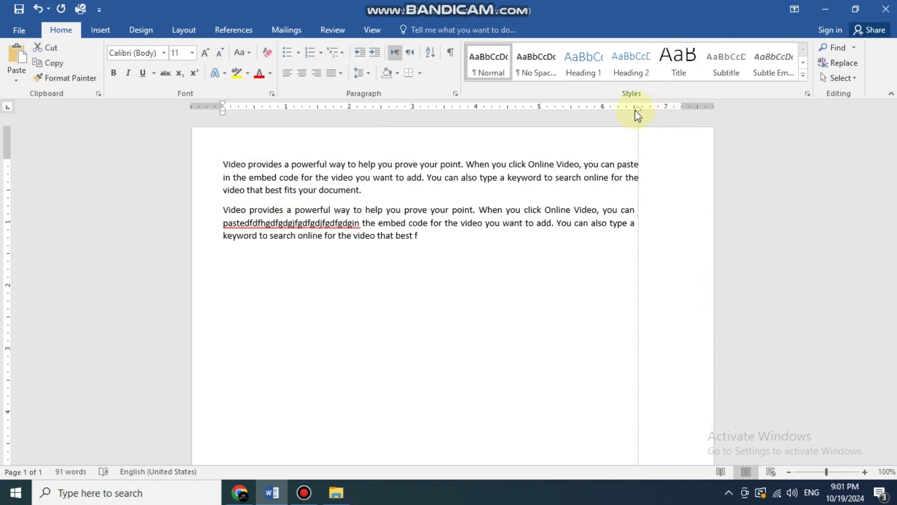
pyautogui.click(649, 177)
pyautogui.write('jfdghdfsdfghdfghsdfdh')
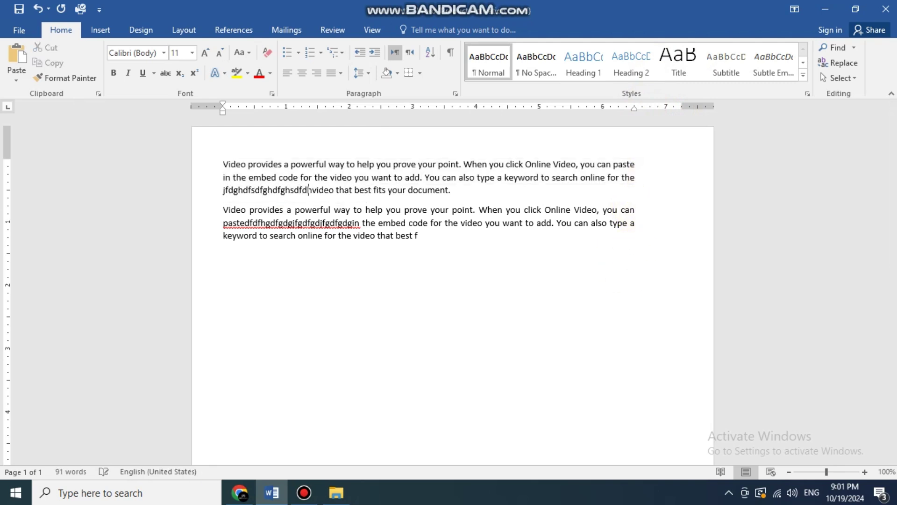
pyautogui.write('fsdfsdffsd  dfdfsdfsdffsd')
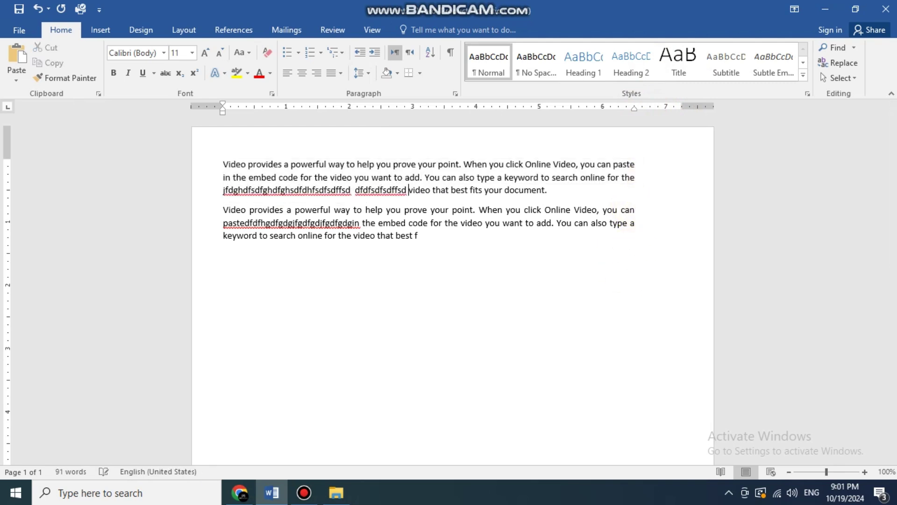
# Add filler letters after "document." at the end of the first paragraph until the text wraps onto a fourth line.
pyautogui.click(568, 191)
pyautogui.write('fg')
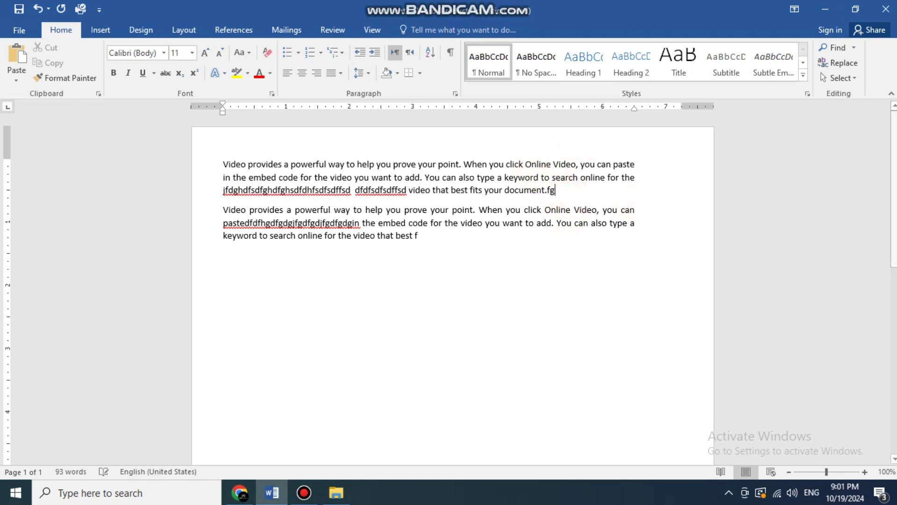
pyautogui.write('dhfgdhgfhdgfgd')
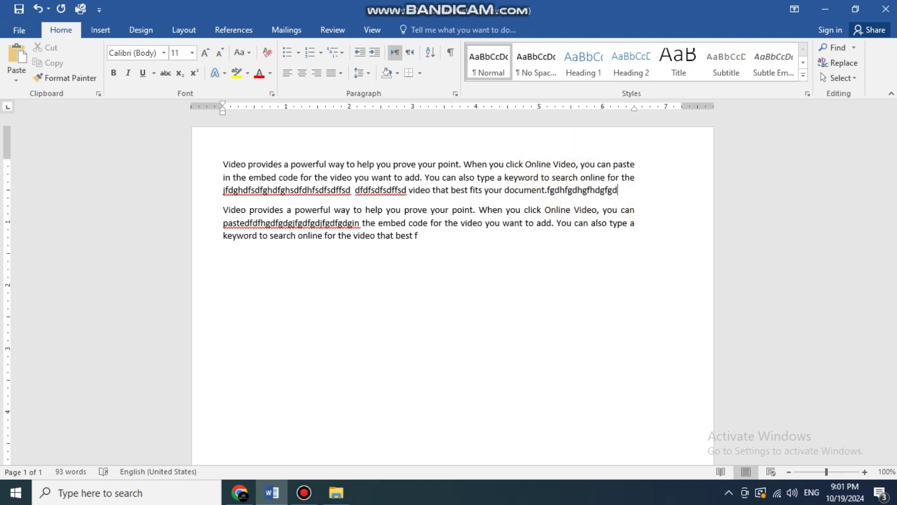
pyautogui.write('dhhgffgdhfgdjfgjd')
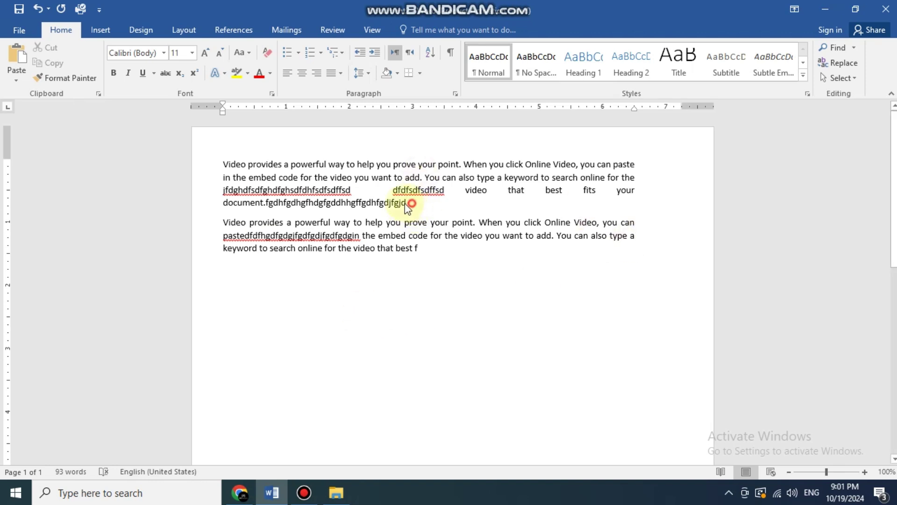
# Left-align the whole first paragraph.
pyautogui.moveTo(408, 205); pyautogui.dragTo(221, 166)
pyautogui.click(288, 73)
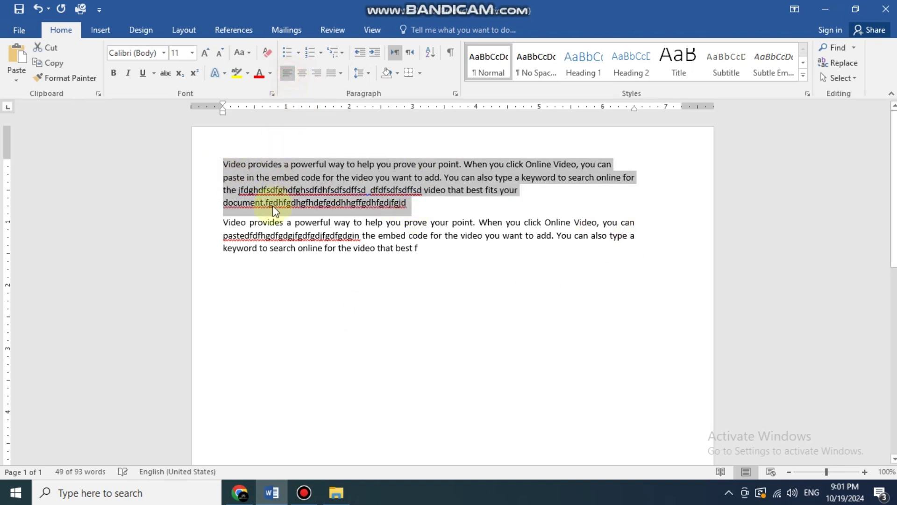
pyautogui.click(101, 30)
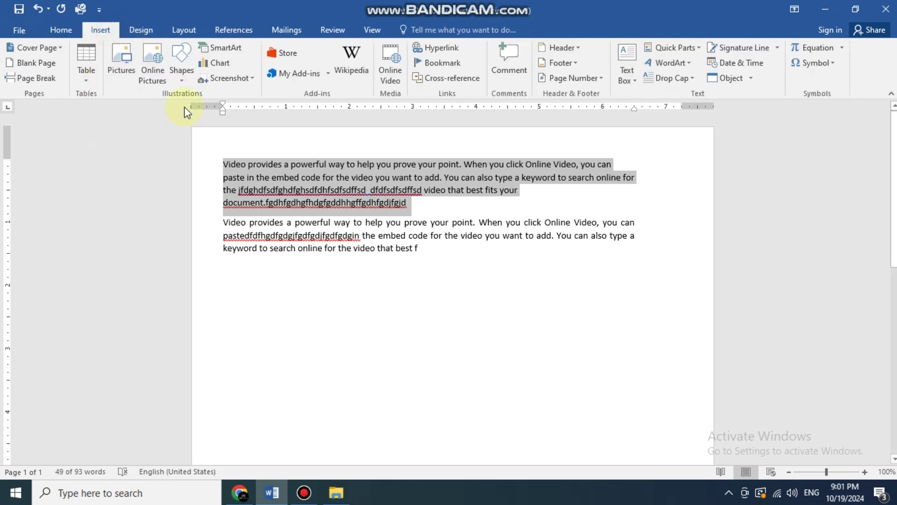
pyautogui.click(176, 29)
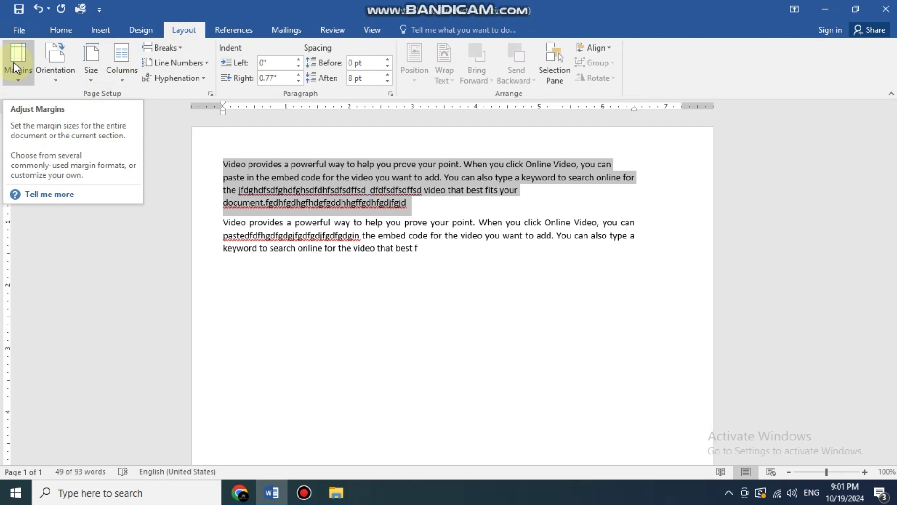
pyautogui.click(63, 29)
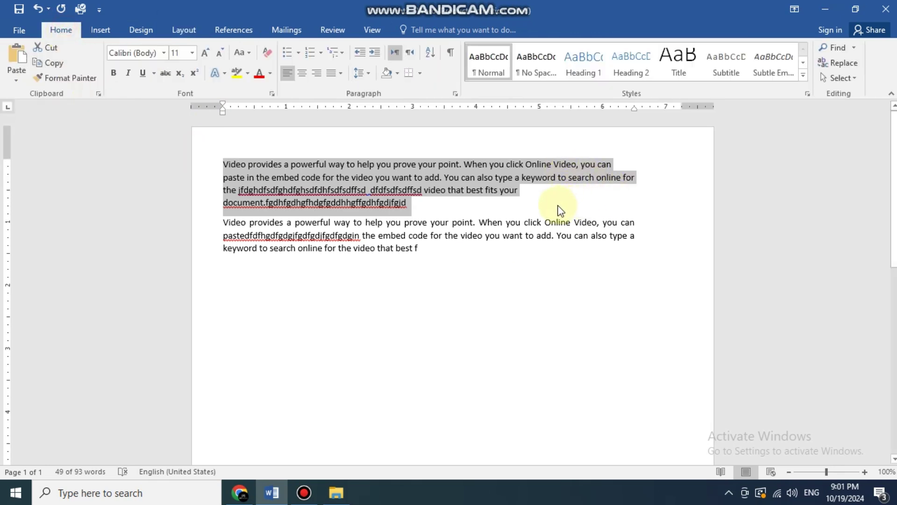
# Move the first paragraph's right indent in to the 6-inch mark and insert filler letters before "document.".
pyautogui.click(427, 211)
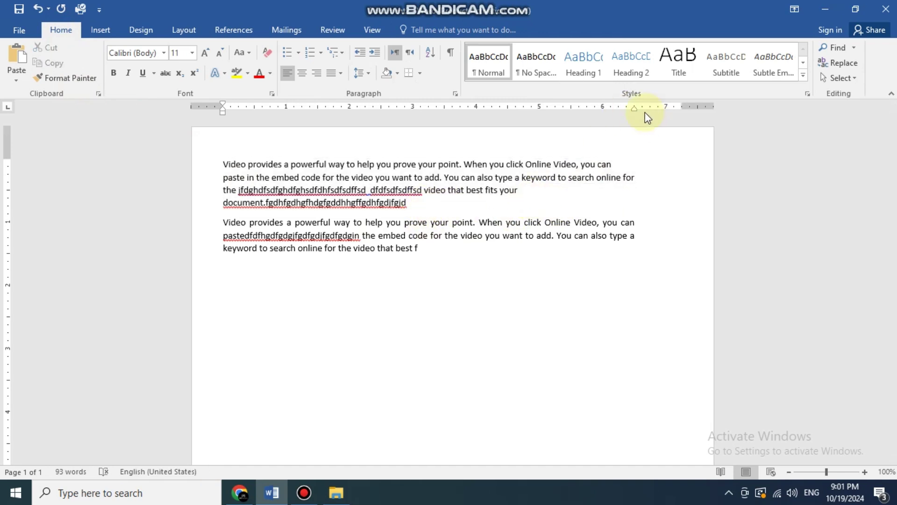
pyautogui.moveTo(633, 112)
pyautogui.mouseDown()
pyautogui.moveTo(594, 114)
pyautogui.moveTo(602, 114)
pyautogui.mouseUp()
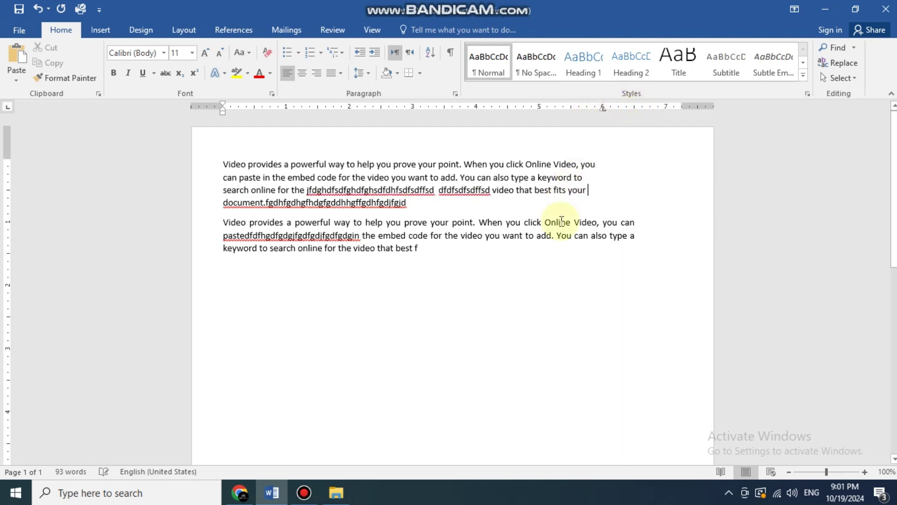
pyautogui.write('sdrfdfdfdf')
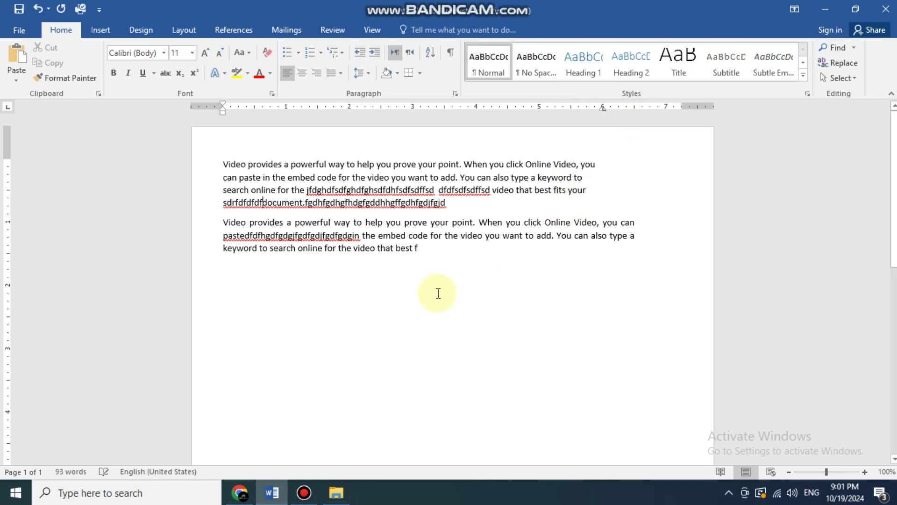
# Delete all text in the document and generate new sample paragraphs with =rand().
pyautogui.moveTo(423, 246); pyautogui.dragTo(203, 150)
pyautogui.press('Delete')
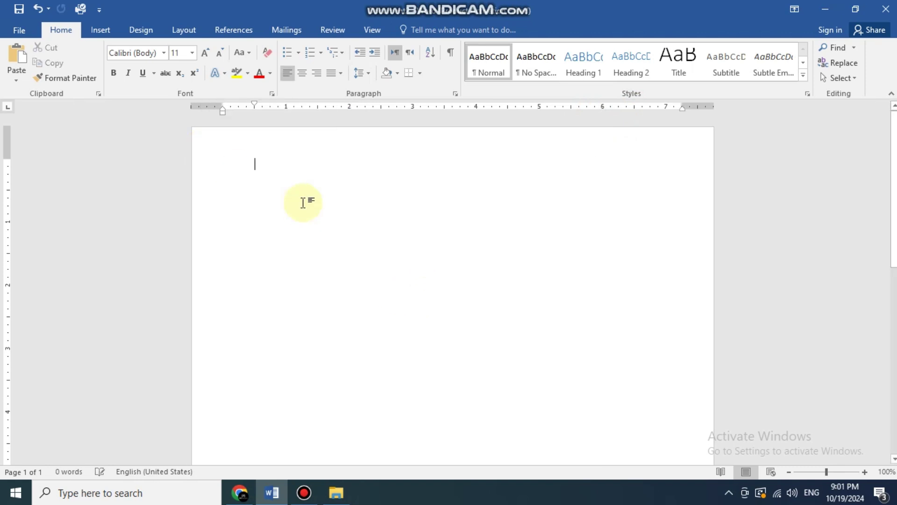
pyautogui.write('=rand')
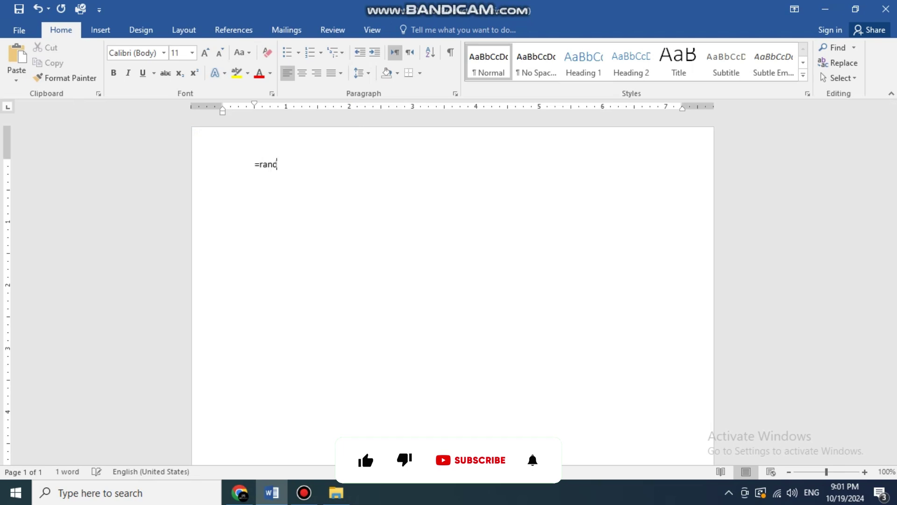
pyautogui.write('()')
pyautogui.press('Return')
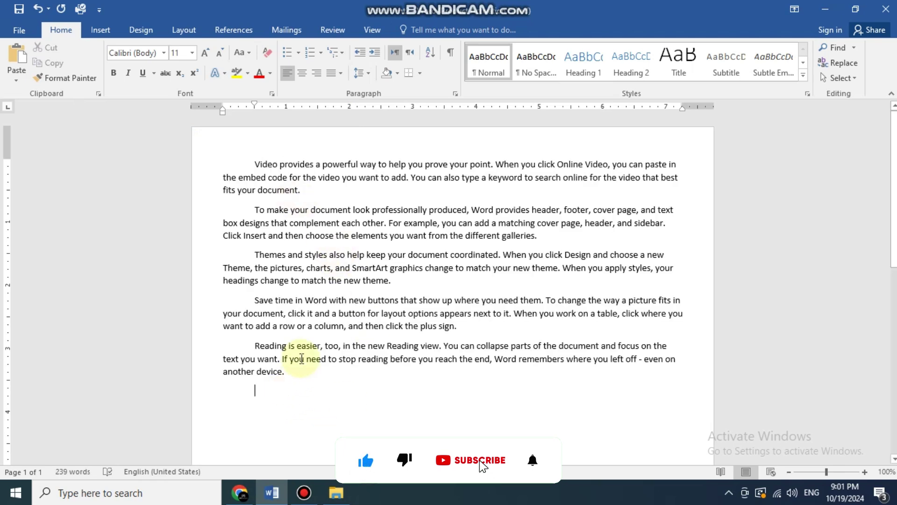
pyautogui.press('Return')
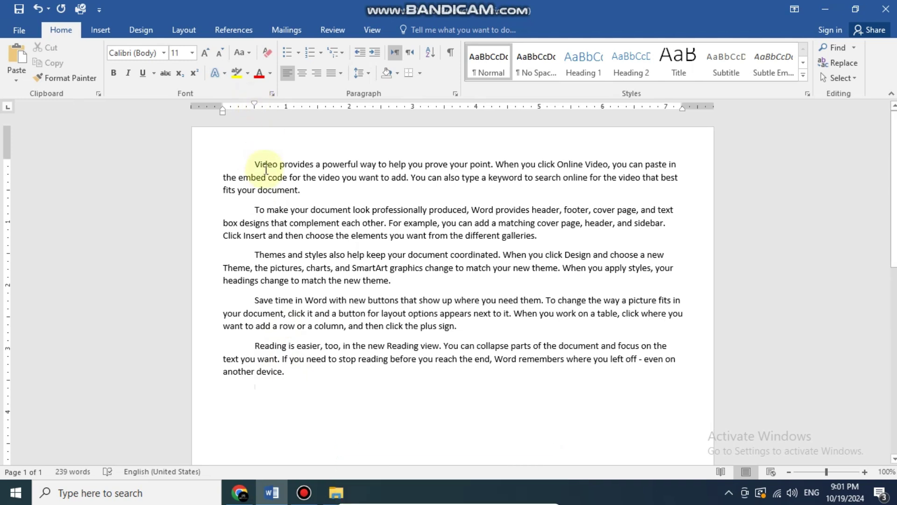
# Examine the first-line indents at the start of each sample paragraph.
pyautogui.moveTo(255, 164); pyautogui.dragTo(292, 313)
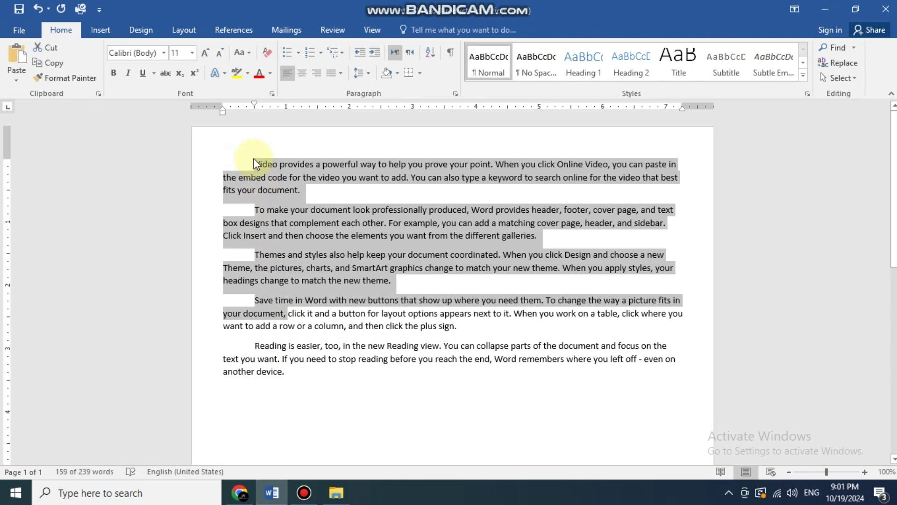
pyautogui.moveTo(256, 164); pyautogui.dragTo(290, 163)
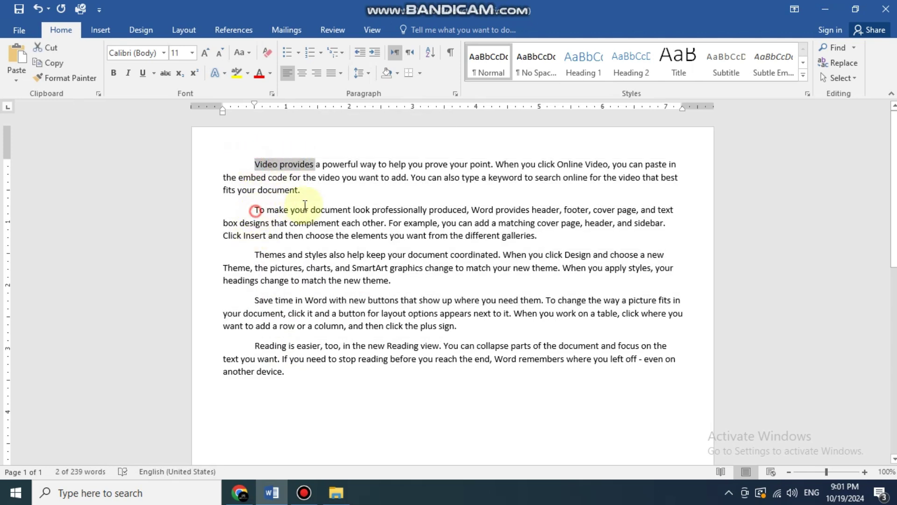
pyautogui.moveTo(254, 210); pyautogui.dragTo(353, 210)
pyautogui.moveTo(256, 255); pyautogui.dragTo(326, 264)
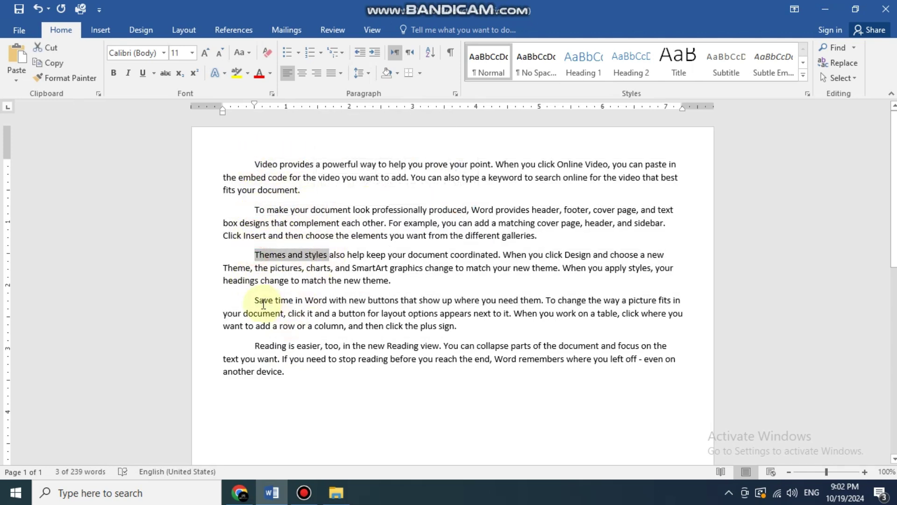
pyautogui.moveTo(254, 300); pyautogui.dragTo(349, 302)
pyautogui.moveTo(254, 346); pyautogui.dragTo(213, 152)
pyautogui.click(311, 384)
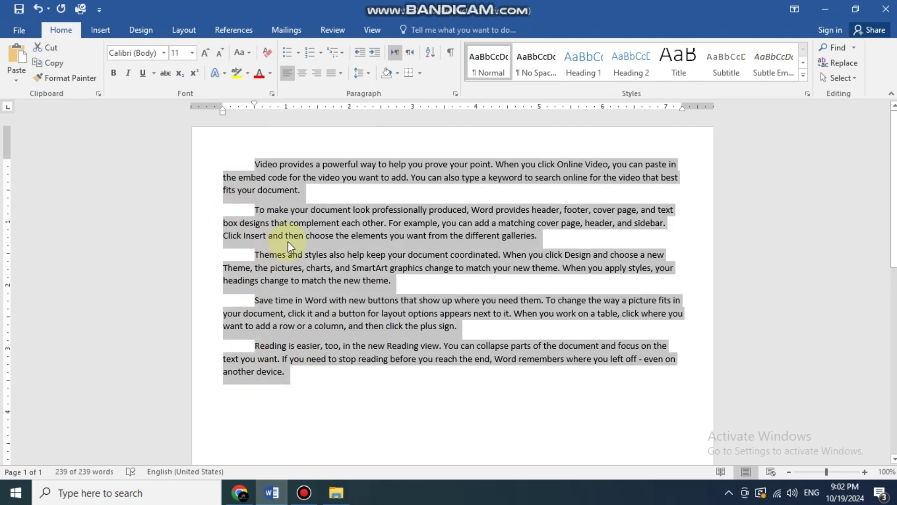
pyautogui.click(272, 222)
pyautogui.moveTo(253, 207); pyautogui.dragTo(304, 210)
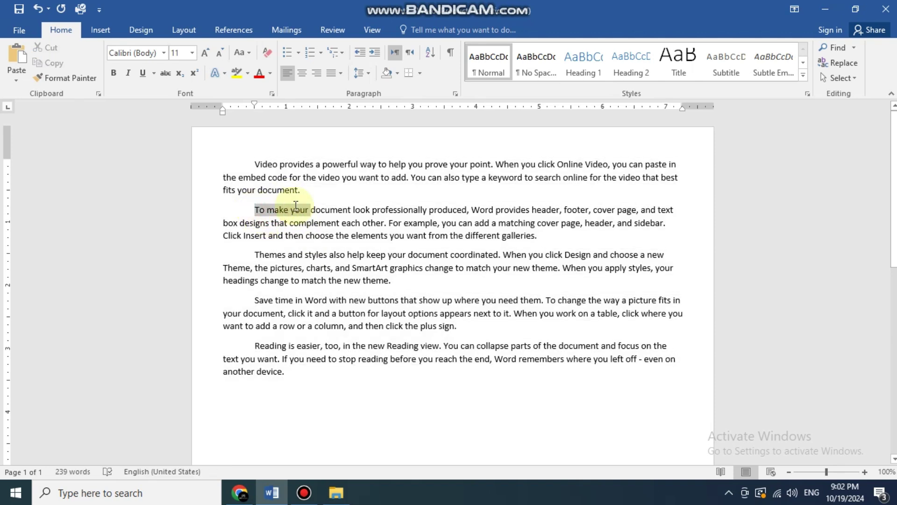
pyautogui.moveTo(255, 255); pyautogui.dragTo(276, 256)
pyautogui.click(255, 210)
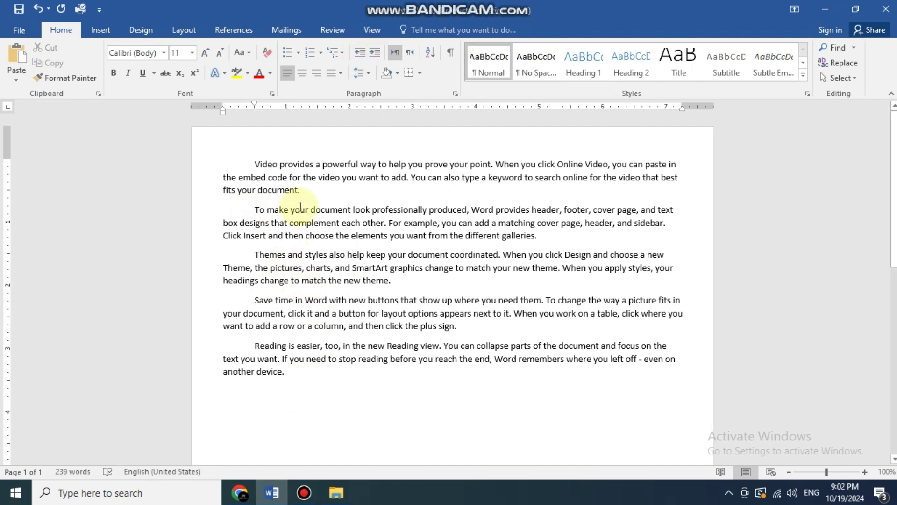
# Increase the left indent of the first and second paragraphs by one level each.
pyautogui.moveTo(308, 196); pyautogui.dragTo(252, 163)
pyautogui.click(375, 53)
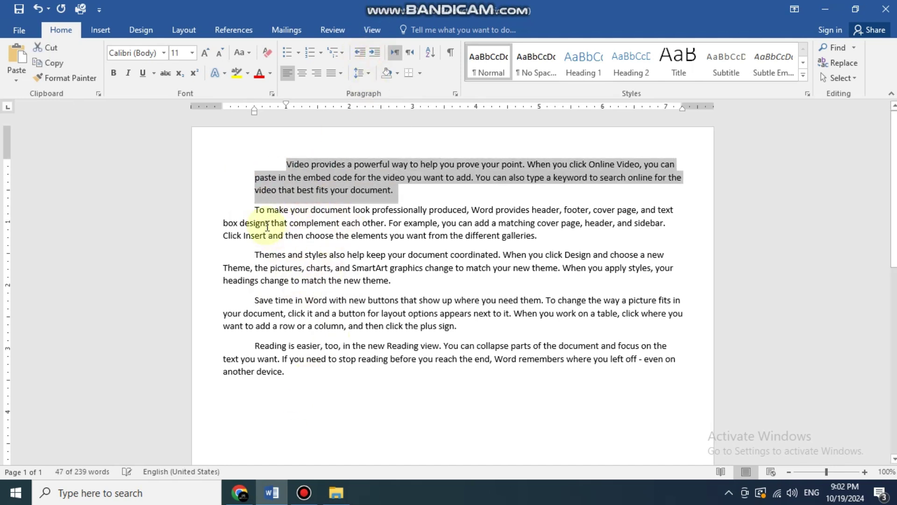
pyautogui.moveTo(537, 236); pyautogui.dragTo(190, 208)
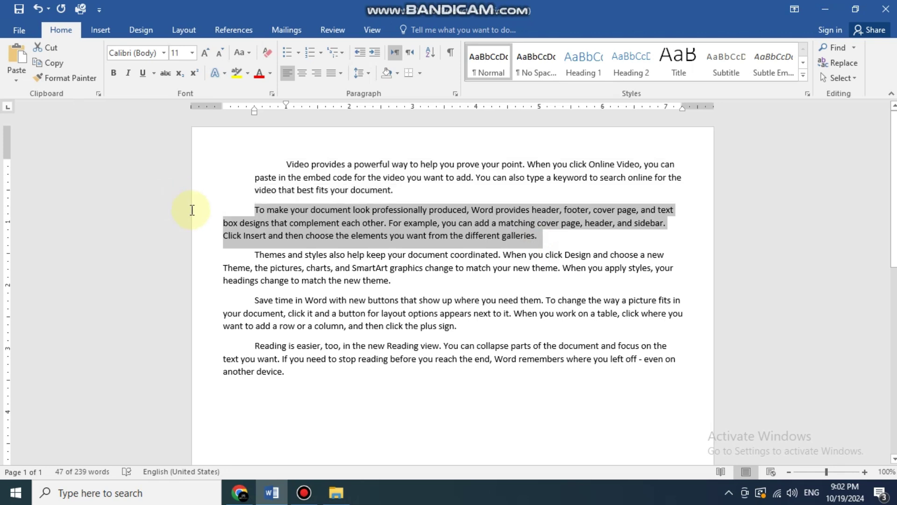
pyautogui.click(375, 53)
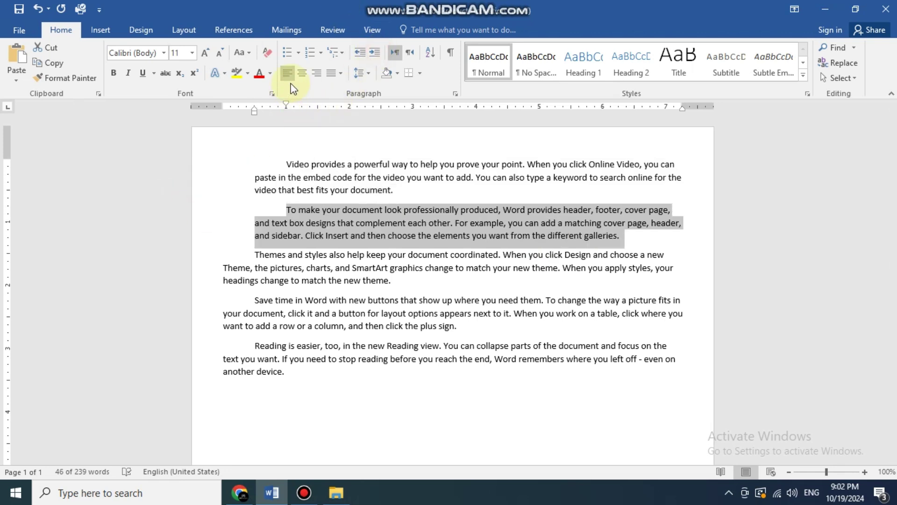